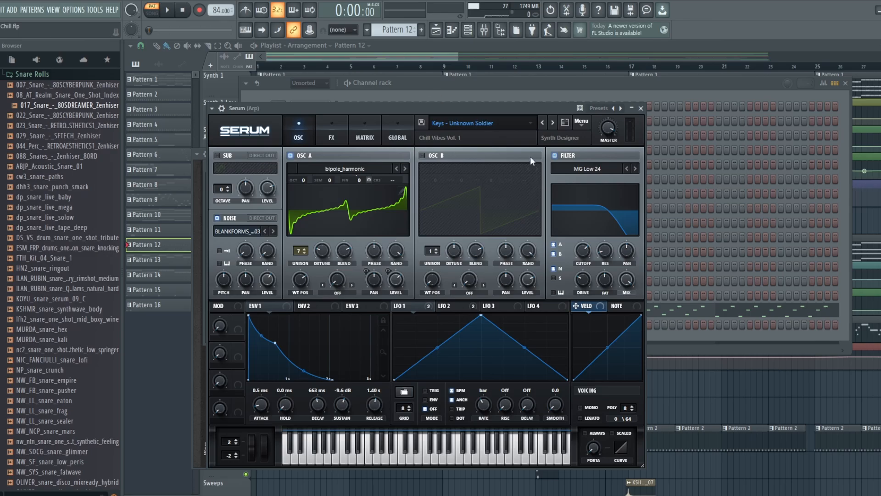
- Play Pattern 12 to audition the Serum arp preset, stop playback, and move the synth window higher
click(170, 11)
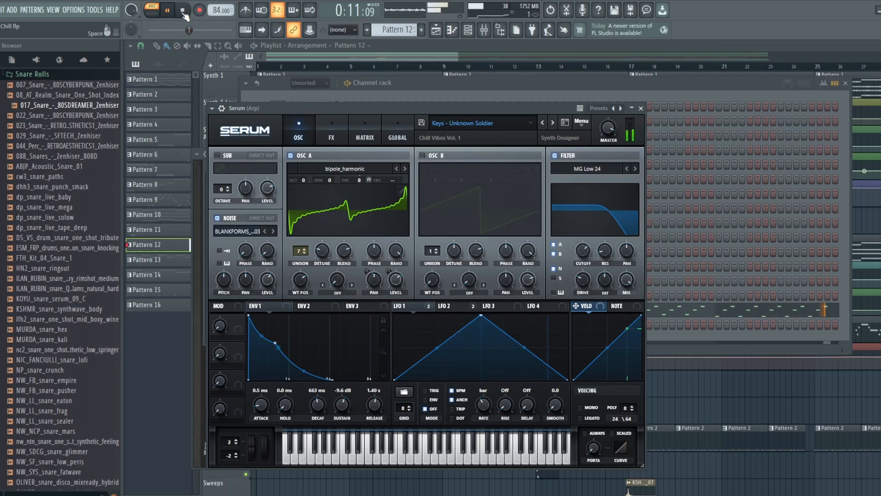
click(183, 11)
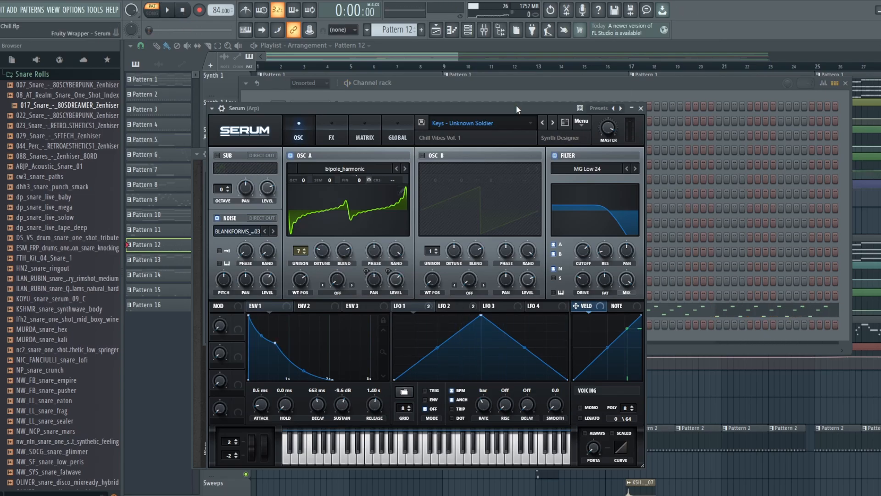
drag(516, 107, 513, 70)
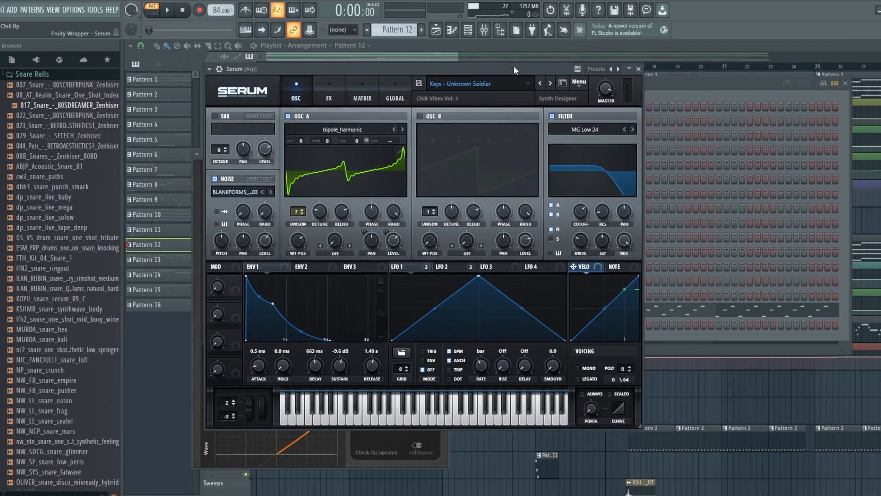
- Audition Pattern 12 with Kickstart 2, Vinyl and PanCake2 bypassed on the Arp mixer track
click(485, 32)
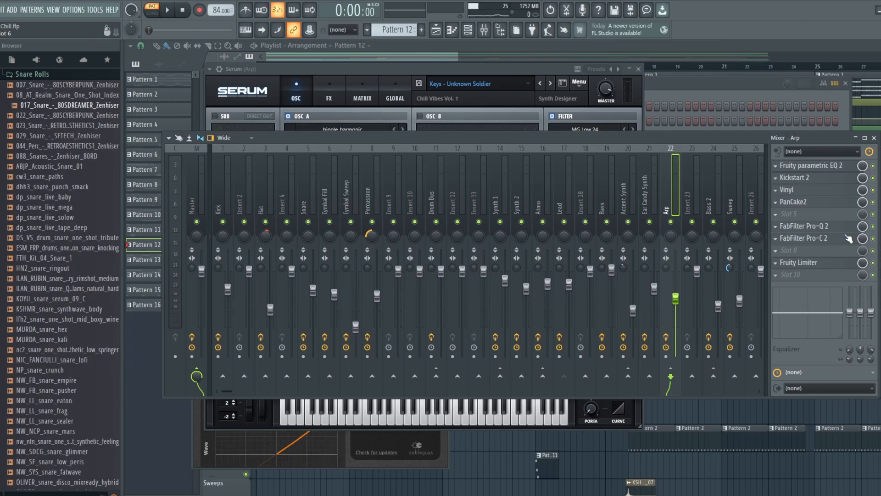
click(873, 189)
click(872, 178)
click(168, 10)
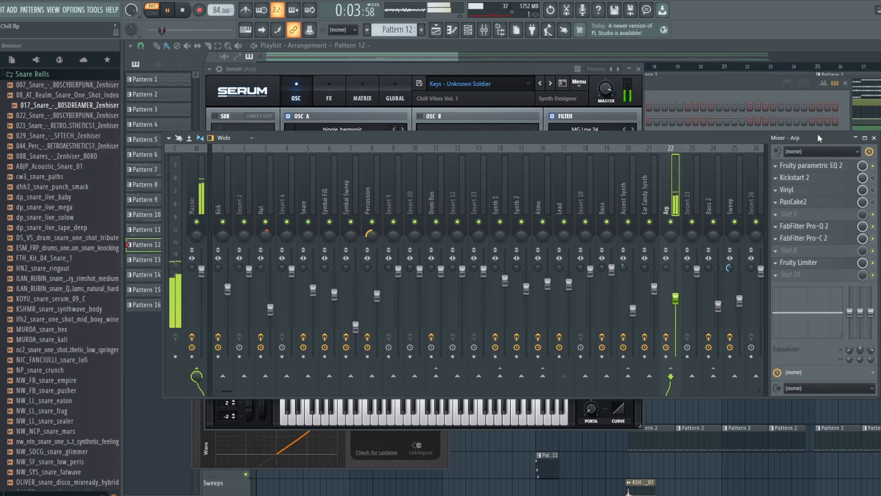
click(183, 10)
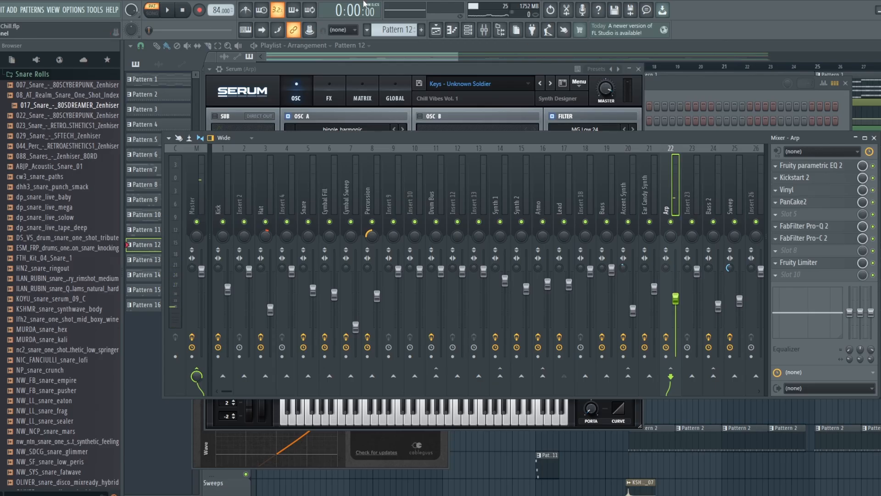
- Open the Serum channel from the channel rack and review the arp preset's effects chain
click(477, 30)
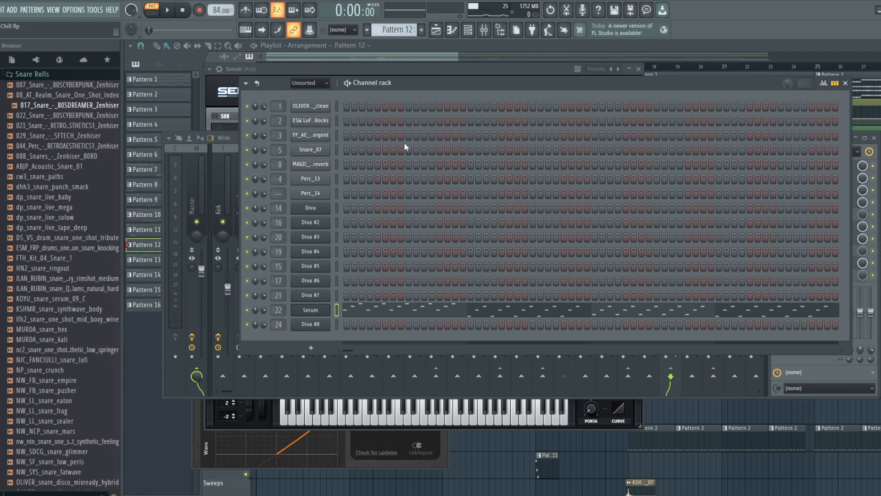
click(325, 310)
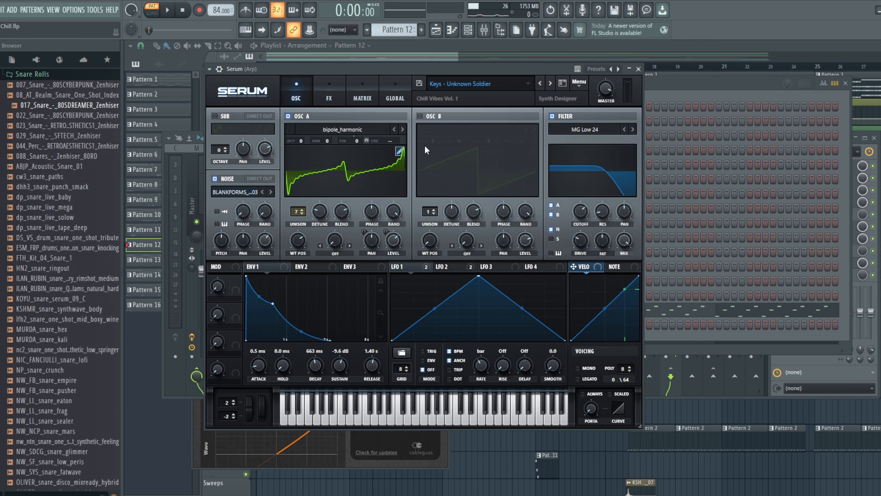
click(340, 88)
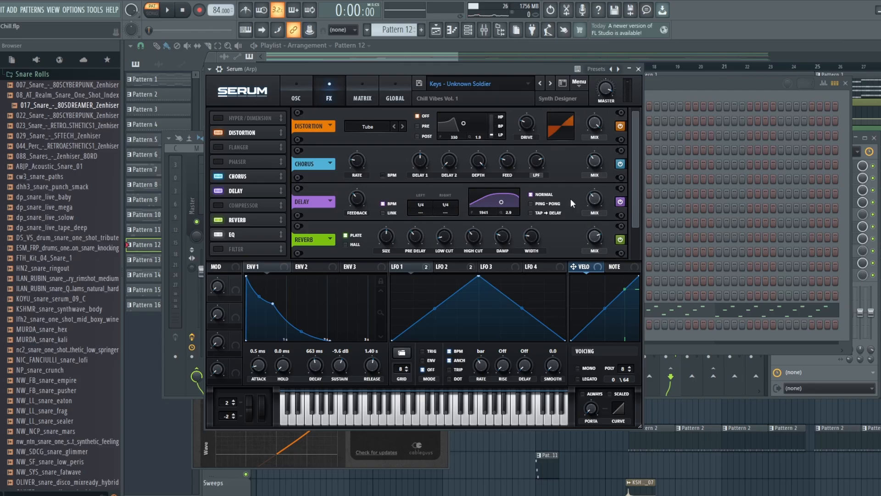
drag(632, 196, 634, 169)
- Switch off oscillator A and play the arp to hear only its noise layer
click(292, 99)
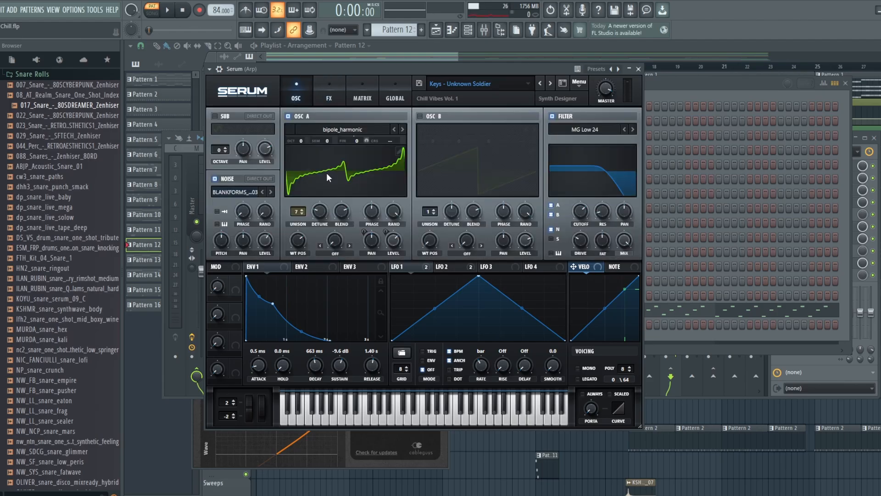
click(215, 178)
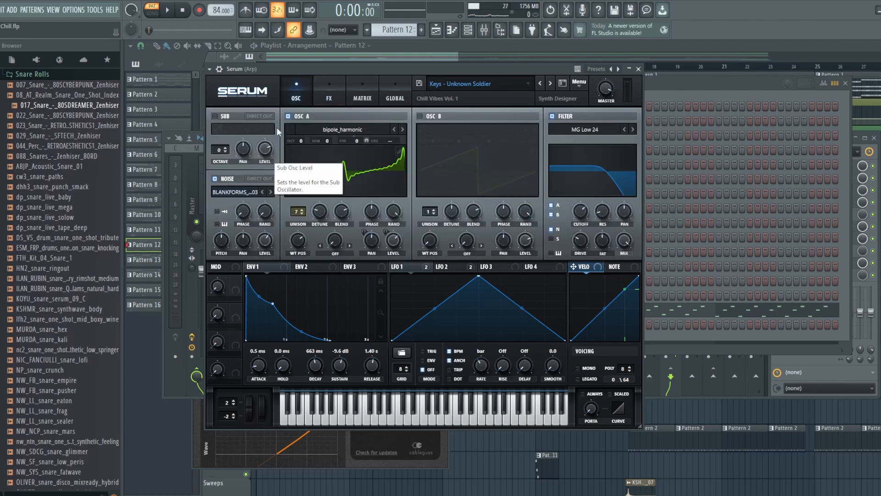
click(288, 116)
click(167, 11)
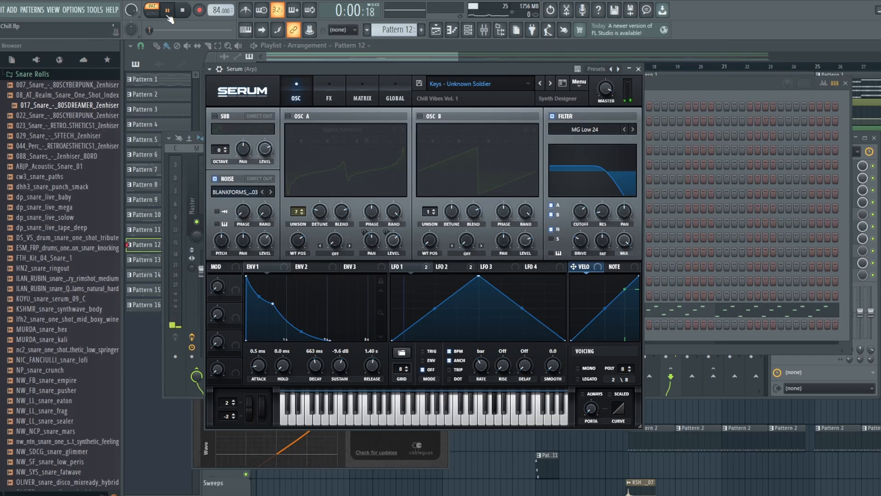
- Listen to the arp with only oscillator A active, then stop playback and re-enable the noise layer
click(215, 179)
click(288, 116)
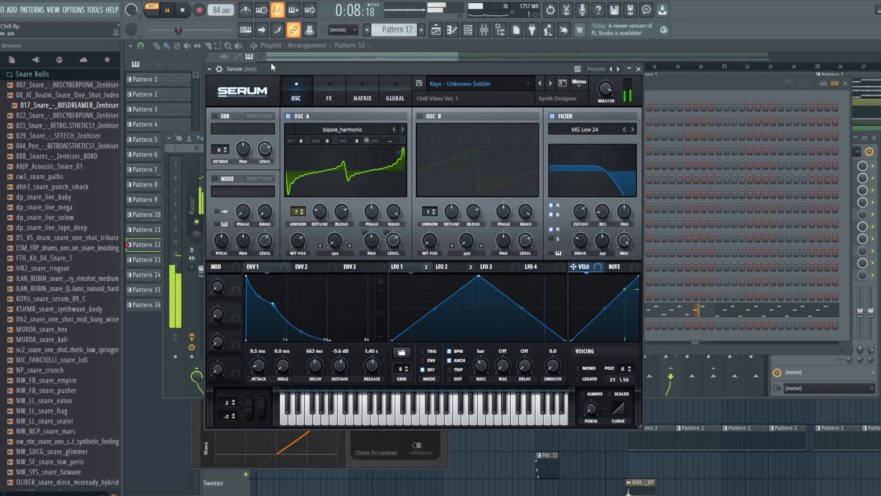
click(334, 90)
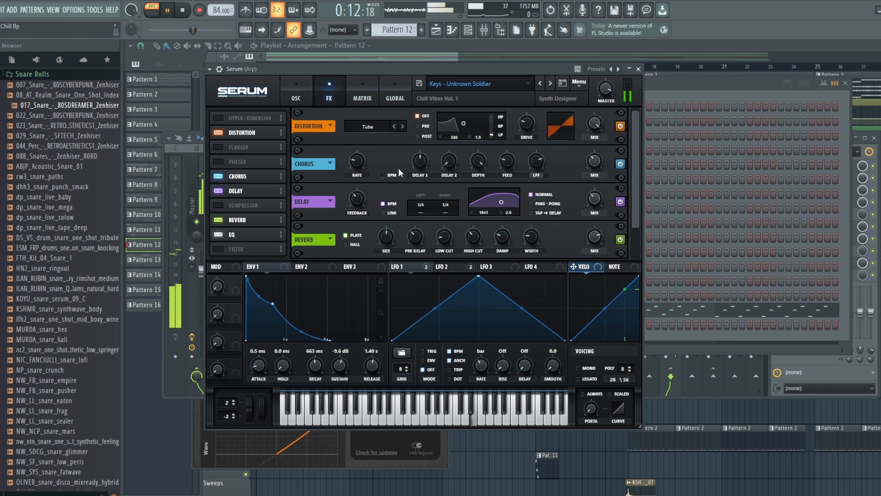
click(310, 86)
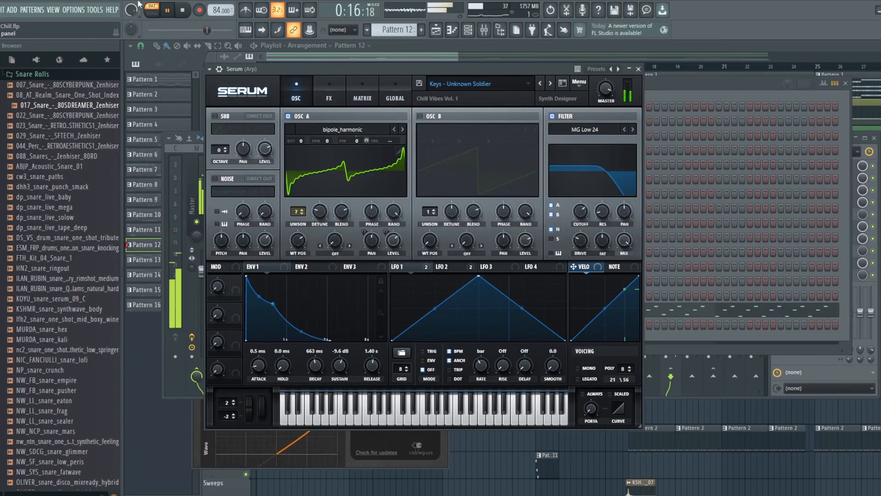
key(space)
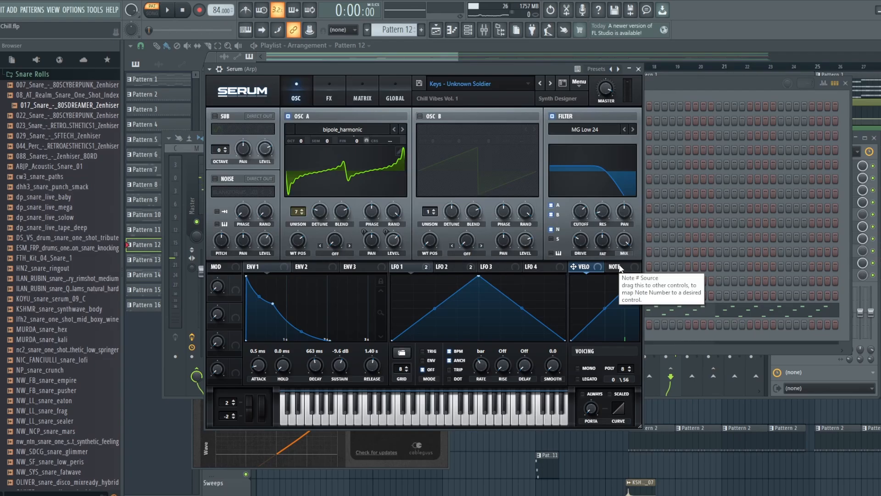
click(215, 179)
- Show the Arp tracks in the playlist and play the full arrangement in song mode
click(468, 29)
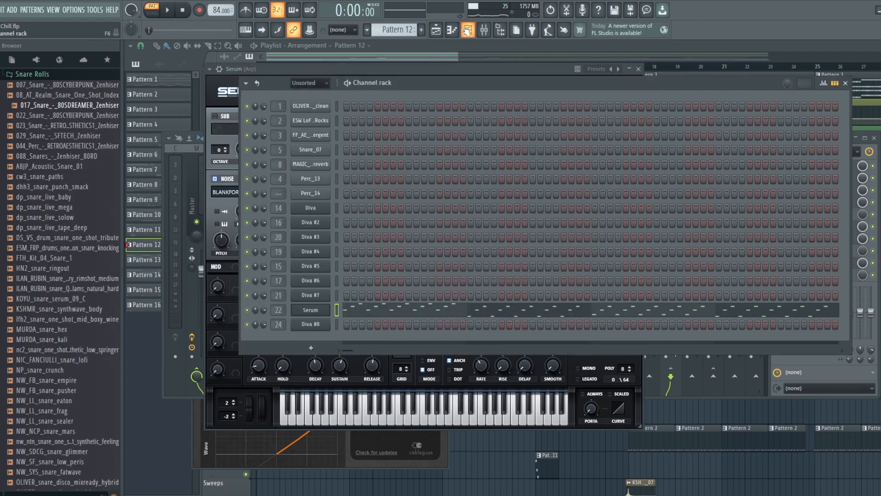
click(454, 30)
click(436, 30)
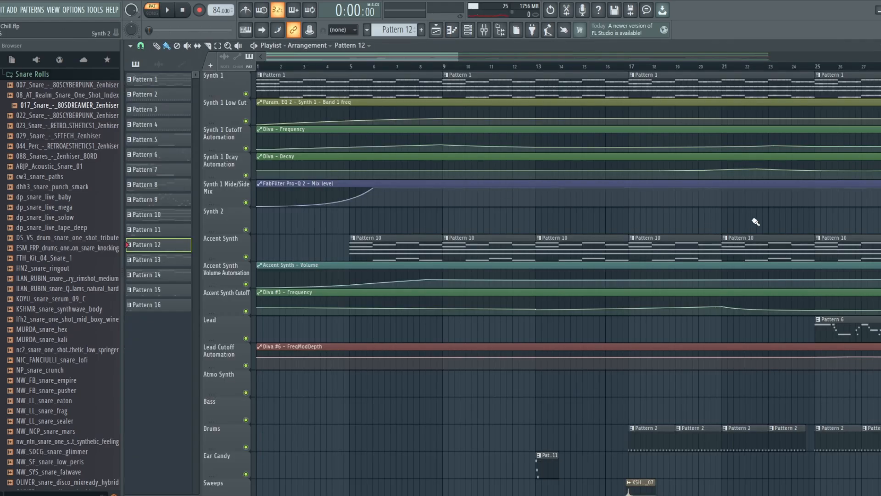
scroll(757, 224, down, 3)
scroll(759, 225, down, 2)
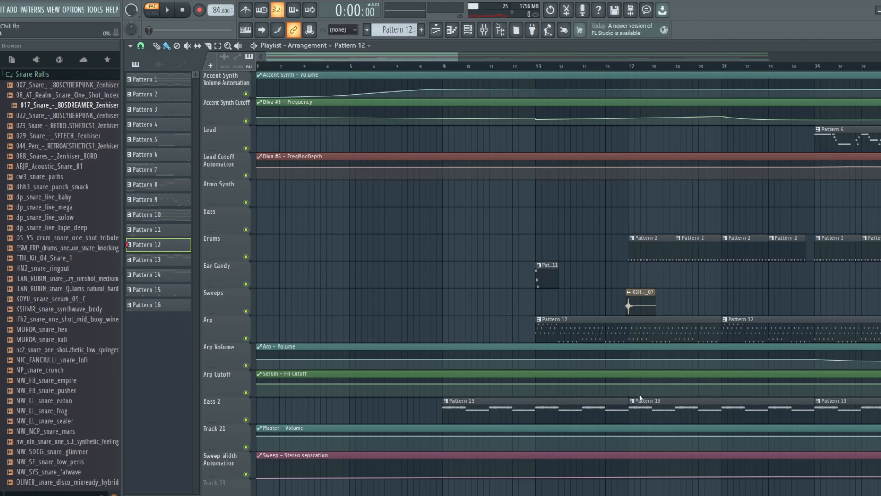
click(172, 11)
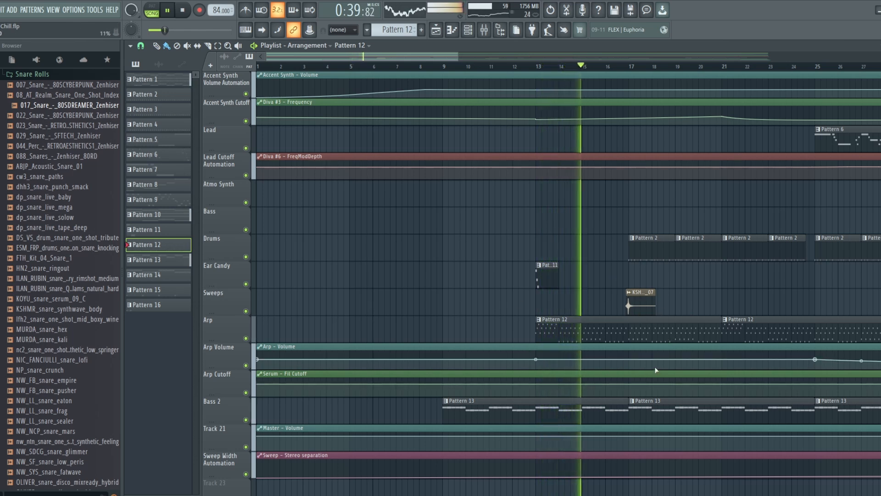
click(190, 12)
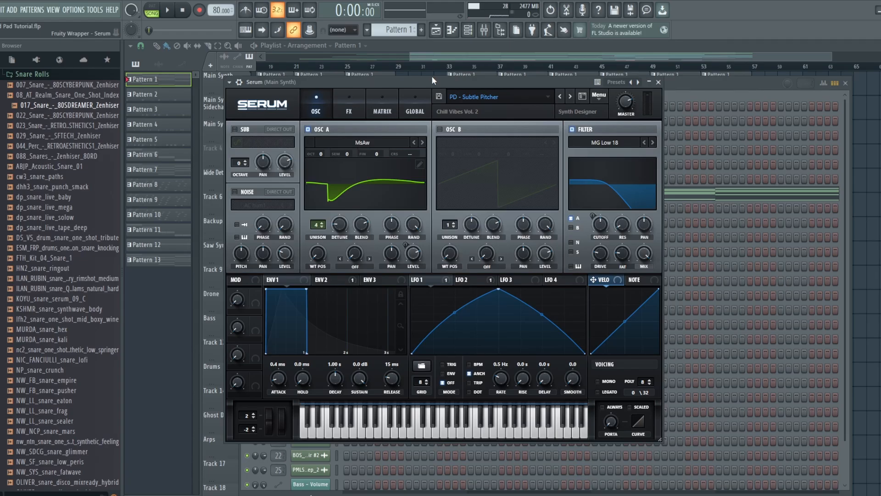
- Switch to pattern mode and audition the PD - Subtle Pitcher preset in Pattern 1
click(159, 8)
click(170, 10)
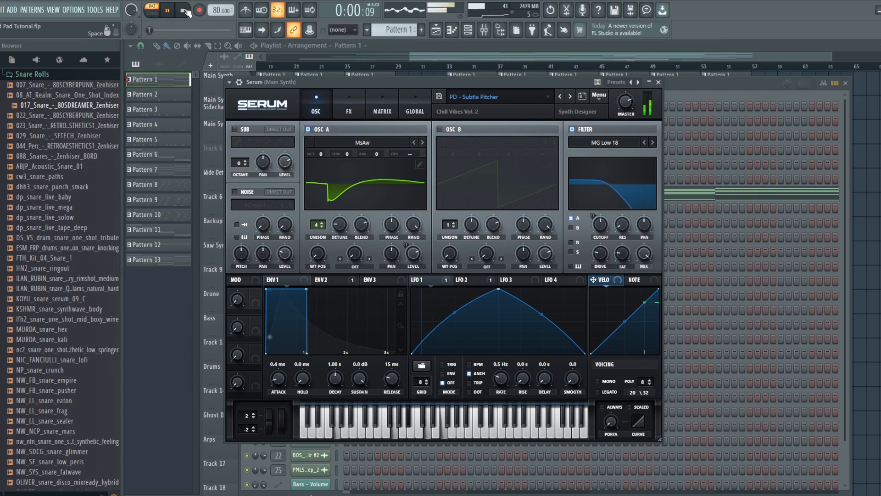
click(185, 11)
- Review the Main Synth mixer track's effects while Pattern 1 plays, then return to Serum and stop playback
click(482, 37)
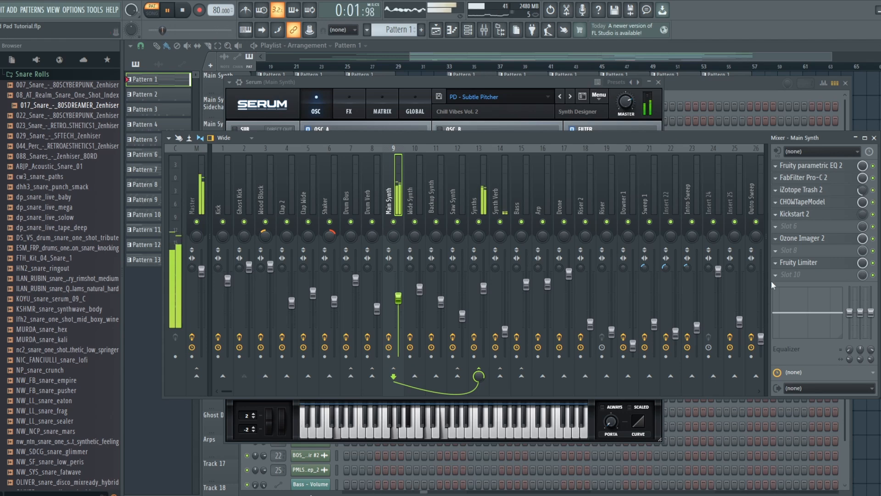
click(464, 82)
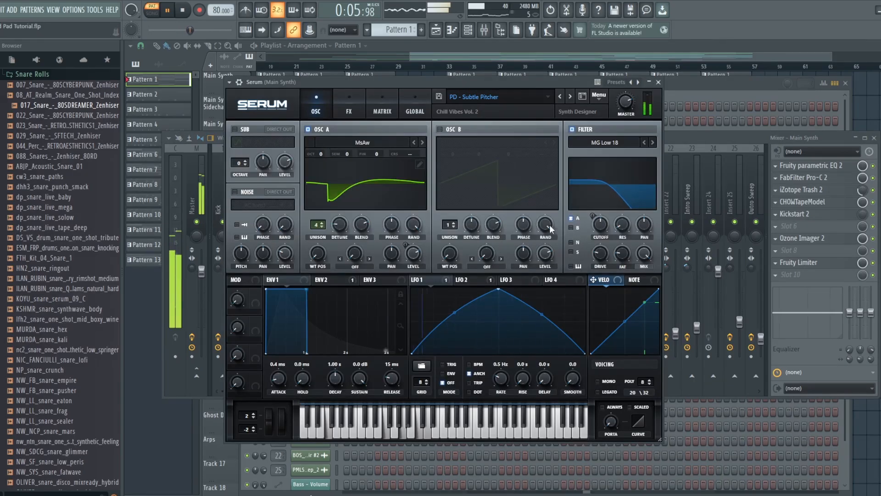
click(182, 10)
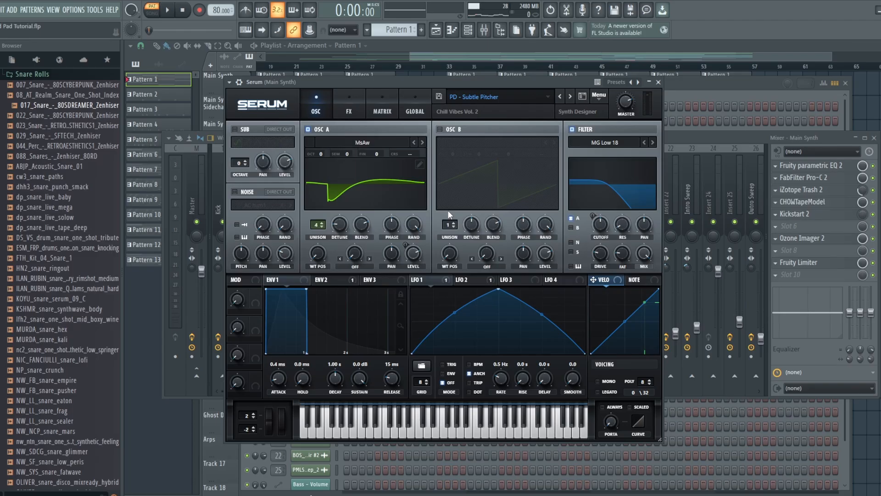
- Compare the LFO 1 and LFO 2 shapes and examine their destinations in the modulation matrix
click(419, 280)
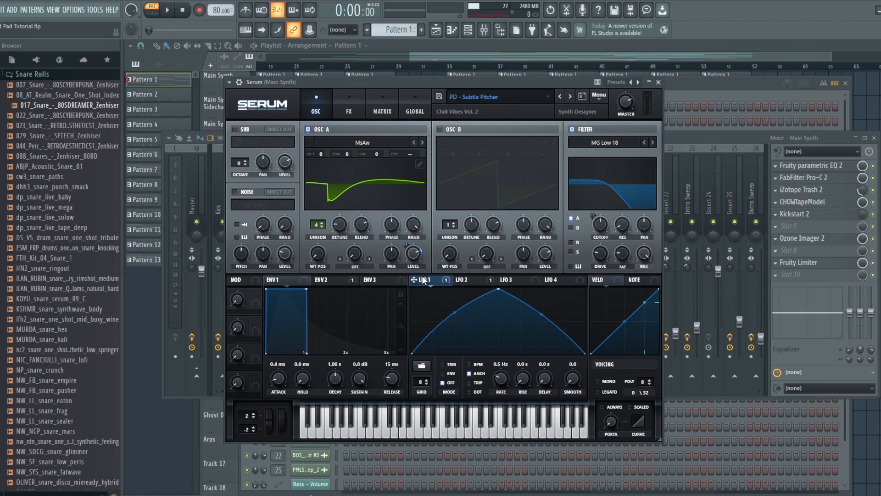
click(461, 279)
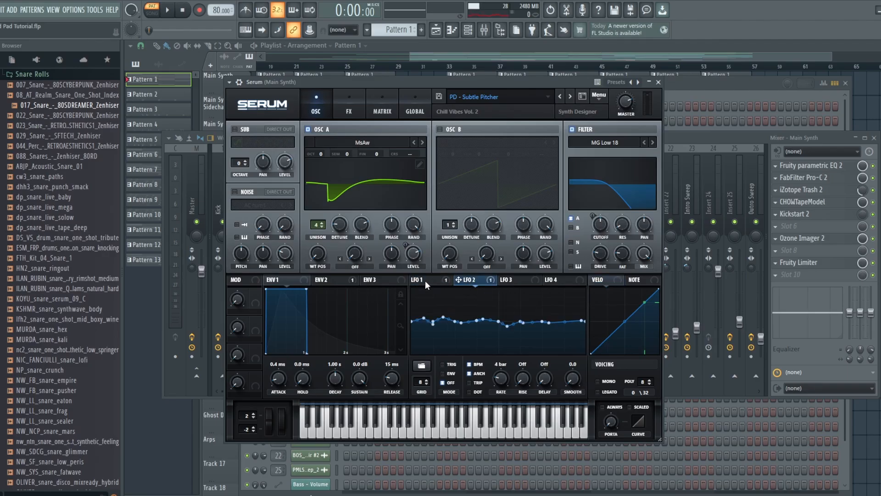
click(425, 280)
click(463, 280)
click(434, 275)
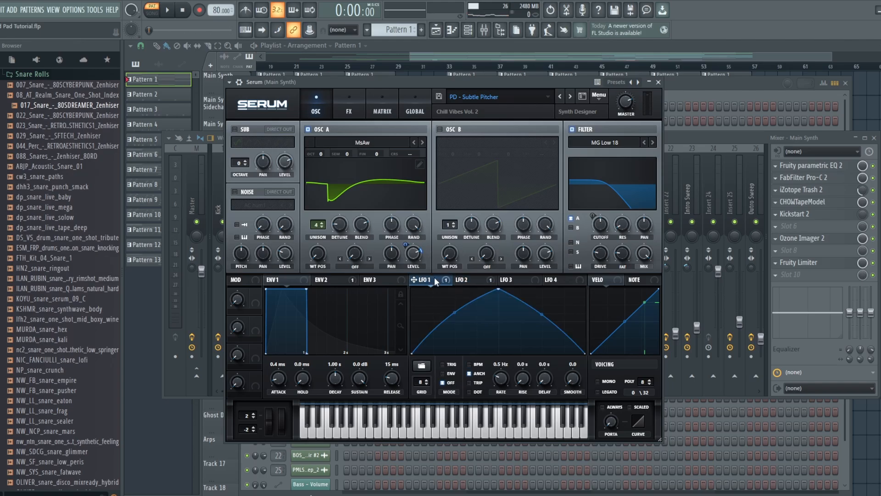
click(472, 280)
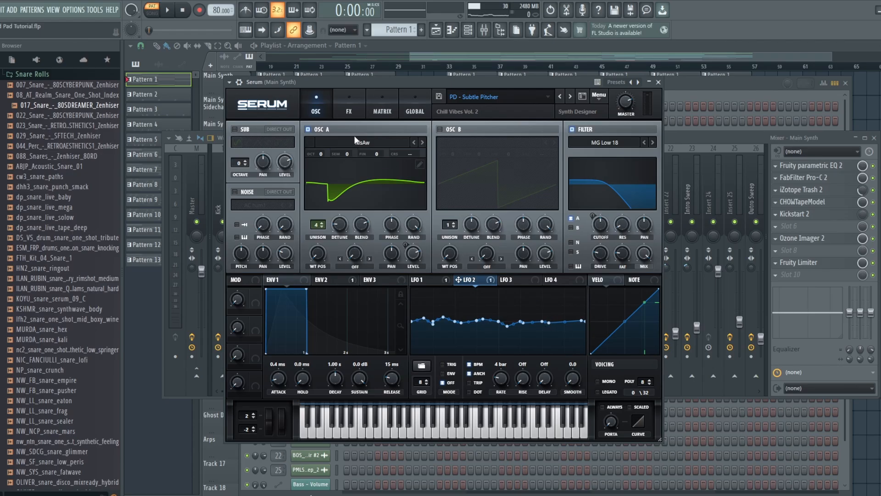
click(378, 99)
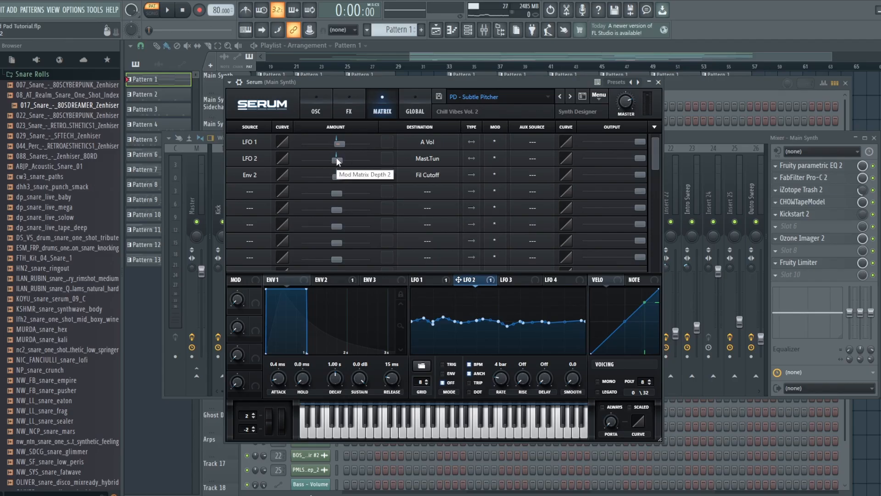
- Show the Env 2 envelope beside the oscillators and play Pattern 1 to hear its effect on the filter cutoff
click(323, 109)
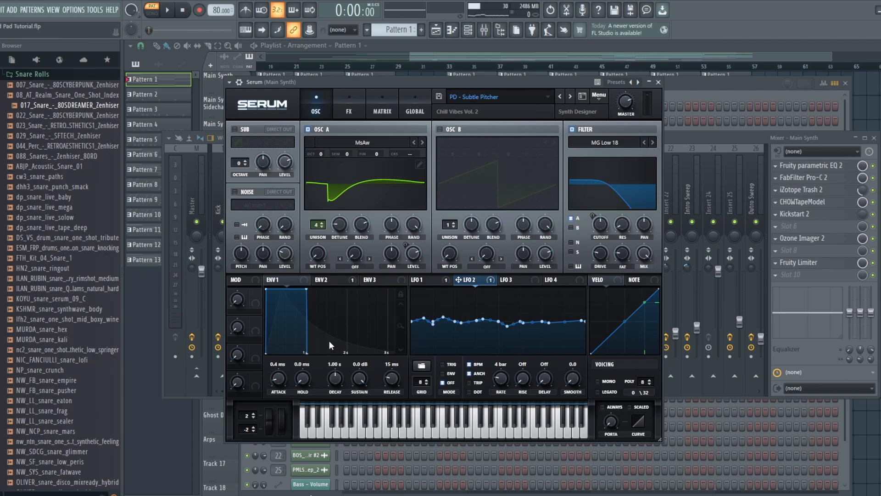
click(316, 281)
click(169, 10)
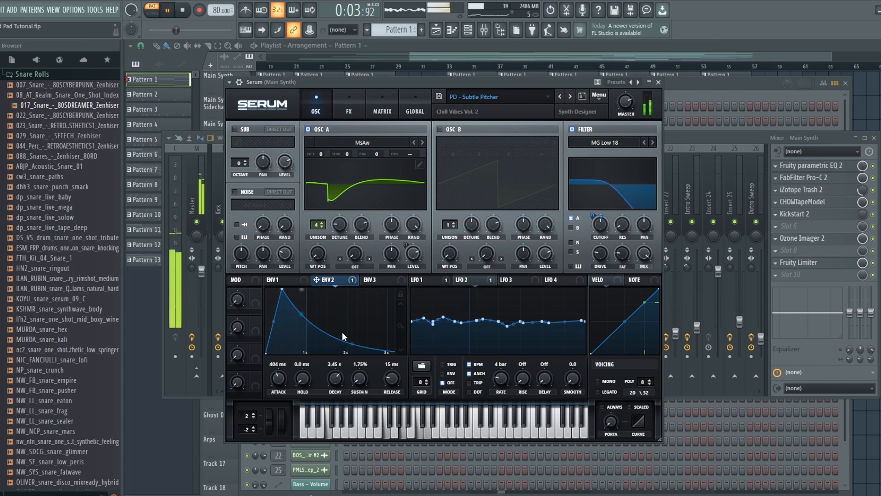
key(space)
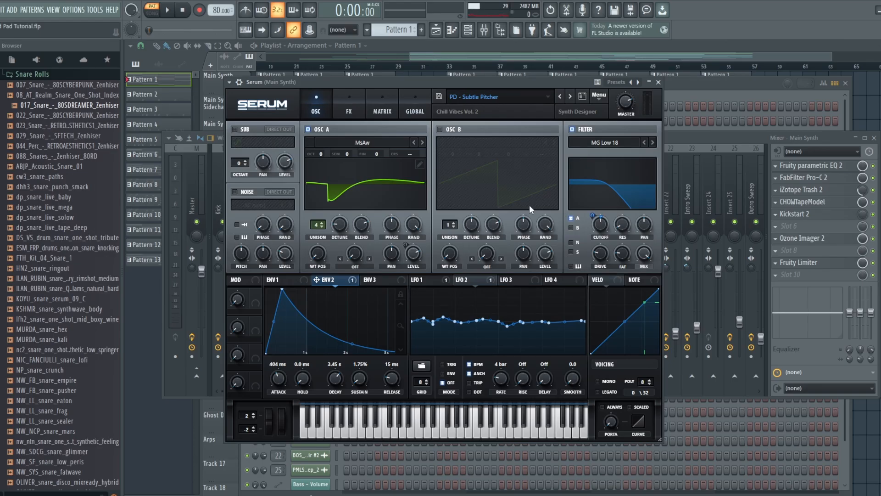
- Review the Main Synth preset's reverb and EQ effects, then bring the mixer forward
click(353, 107)
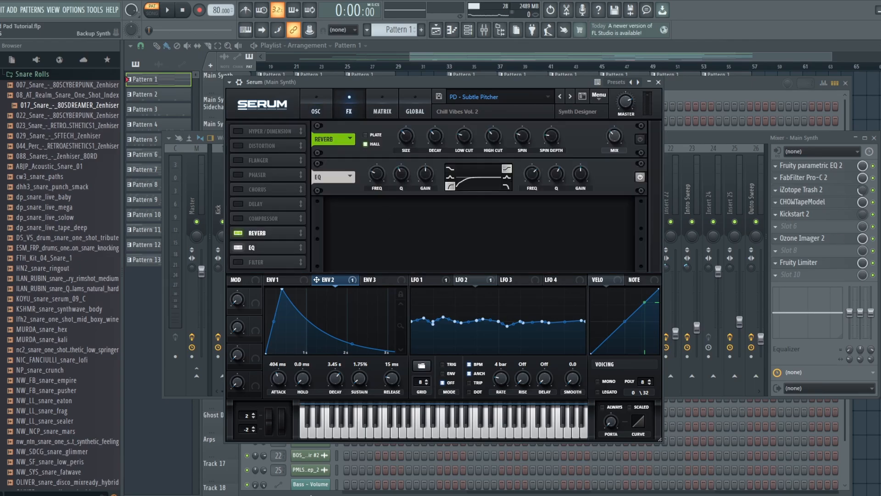
click(694, 137)
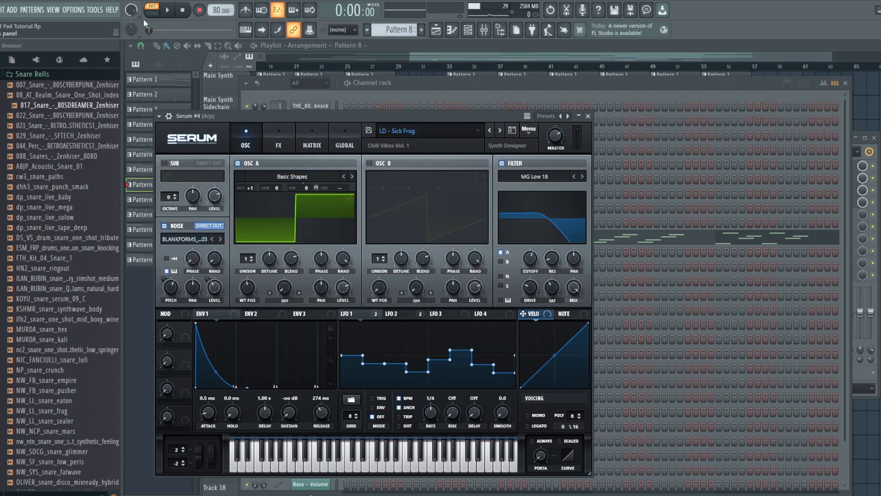
- Play Pattern 8 and review the effect chain on the Arp mixer track, then stop playback
click(167, 10)
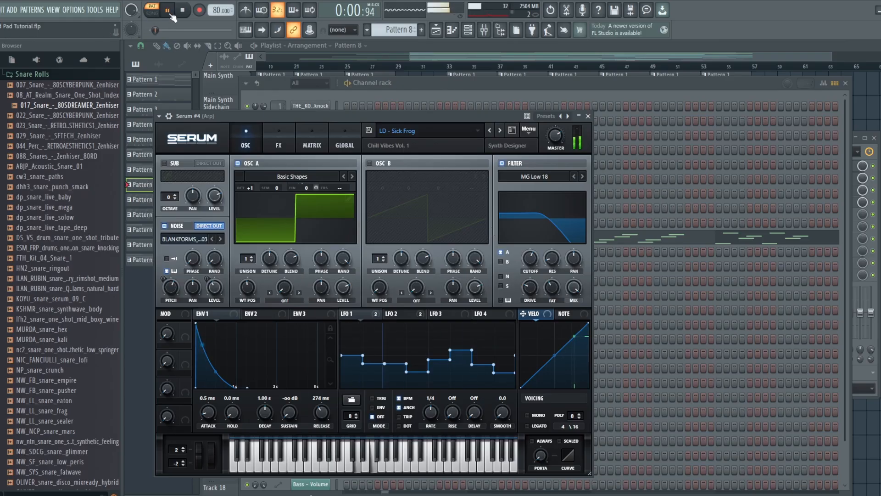
click(493, 28)
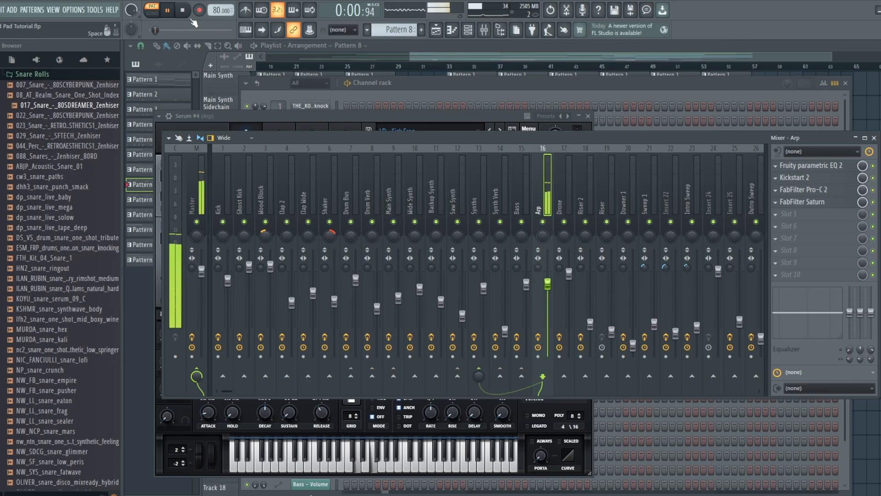
key(space)
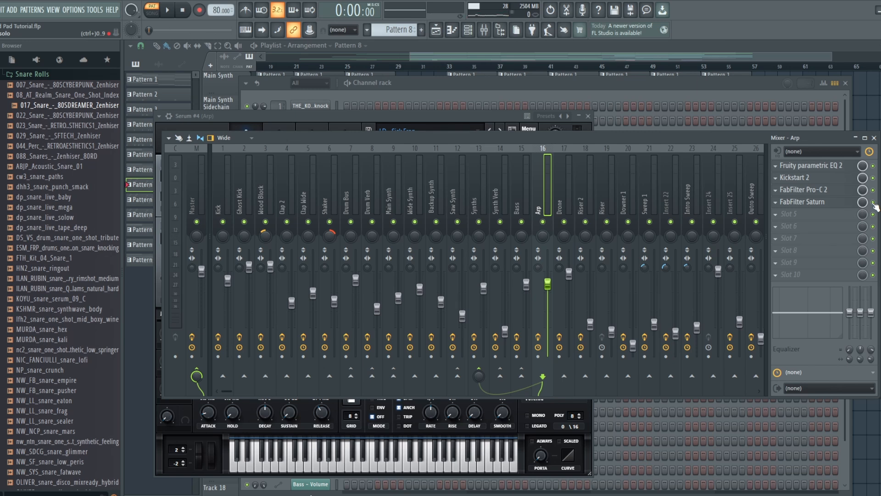
- Examine the Sick Frog arp preset's modulation matrix and effects in Serum #4, then return to its oscillators
click(420, 116)
click(307, 138)
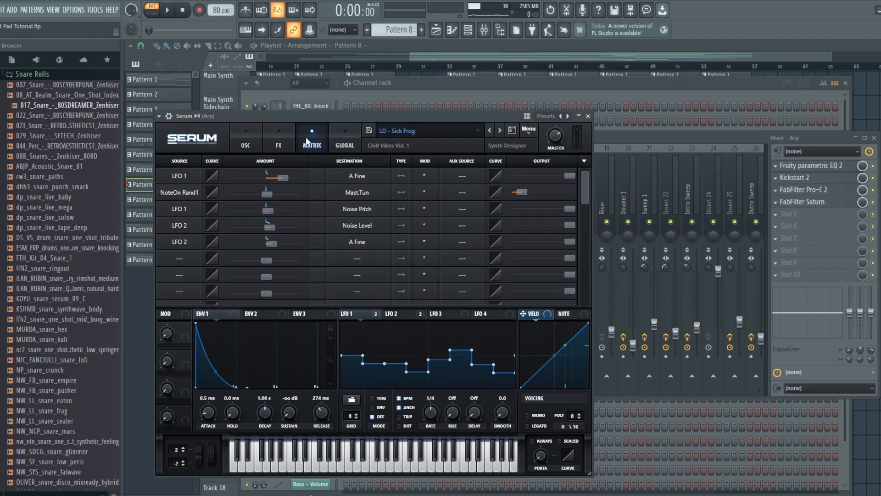
click(289, 142)
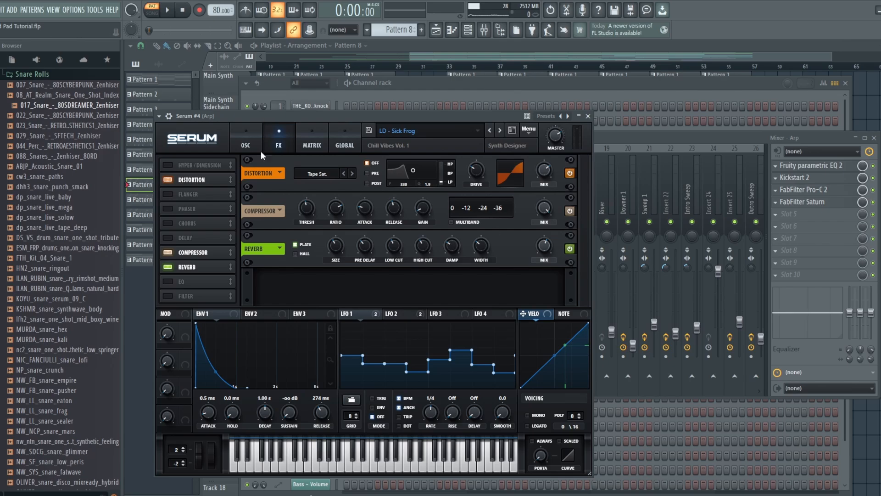
click(253, 128)
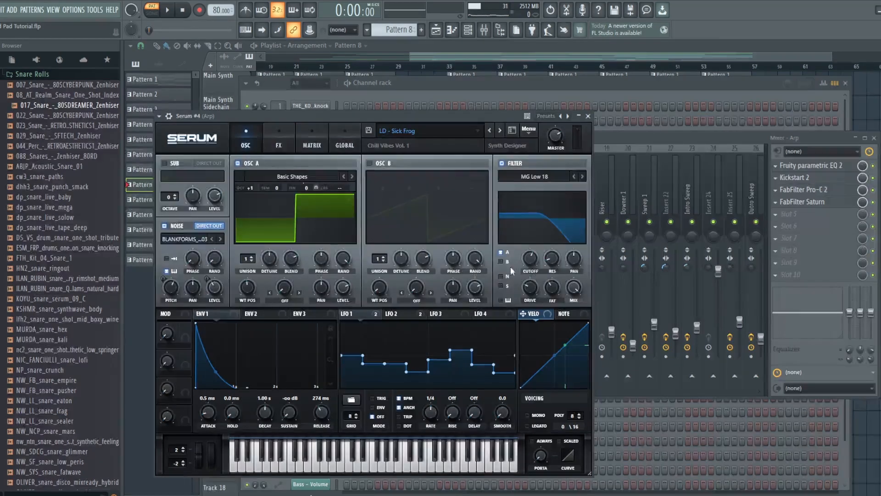
- Audition Pattern 8 with the arp's noise oscillator disabled and then re-enabled, and stop playback
click(165, 225)
click(170, 11)
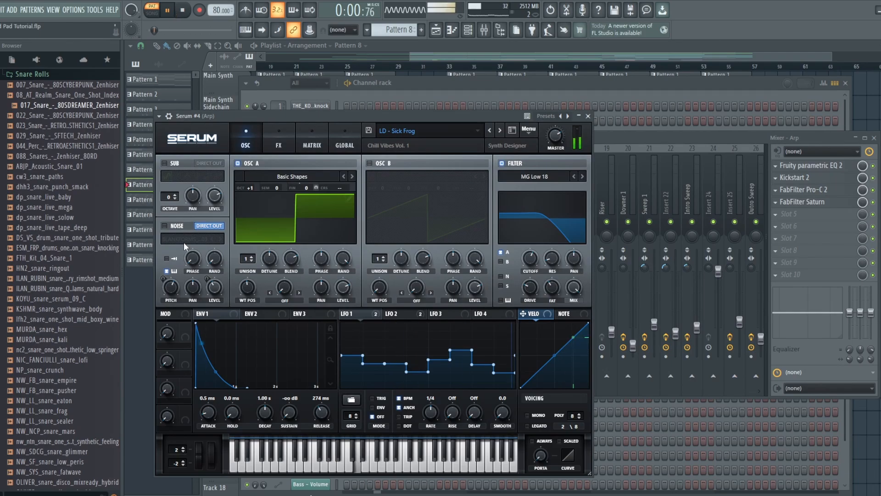
click(165, 226)
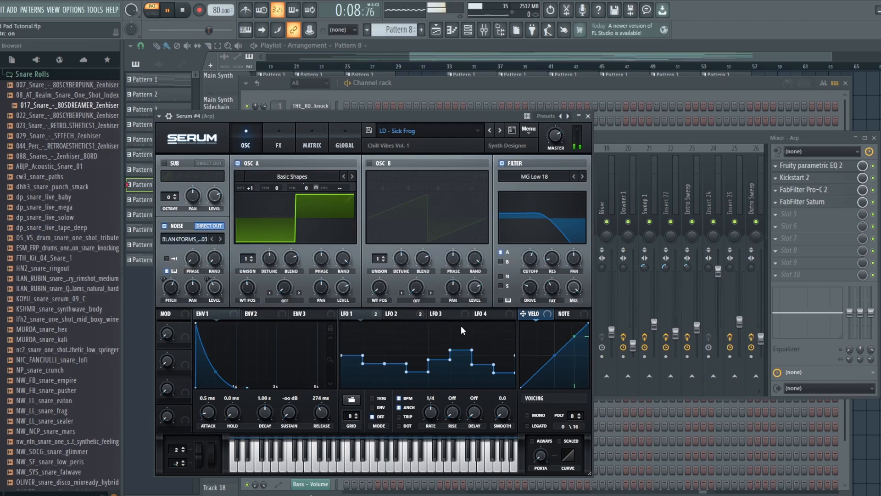
click(185, 14)
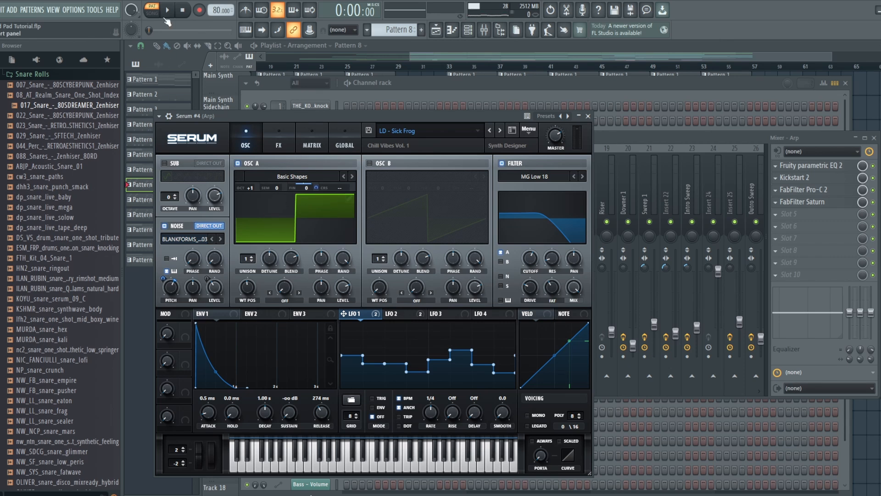
- Play Pattern 8 while comparing the arp's LFO 1 and LFO 2 shapes, then stop playback
key(space)
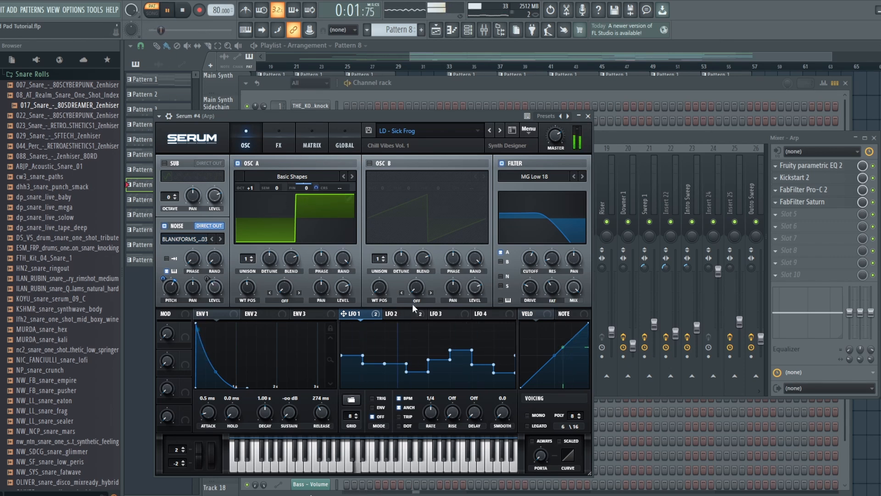
click(403, 315)
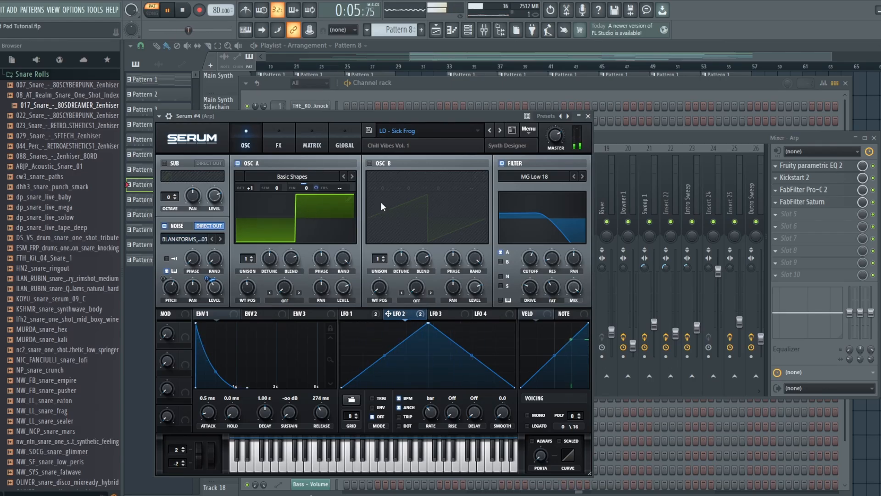
click(183, 12)
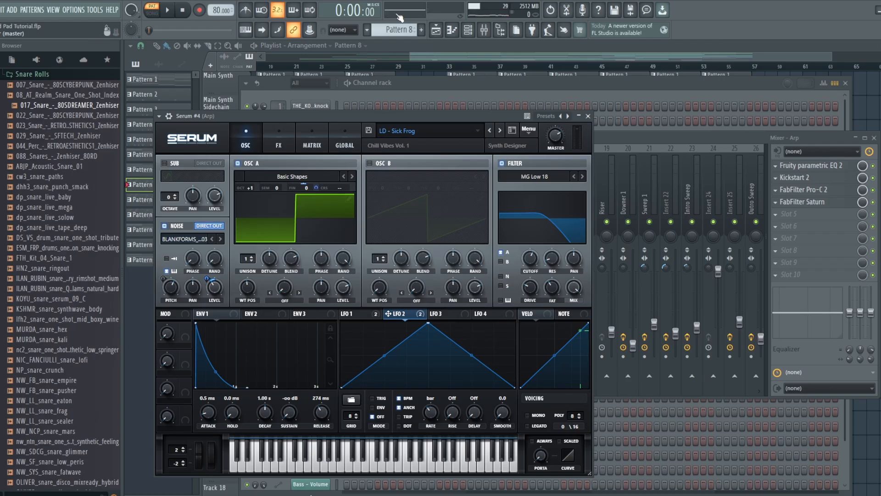
- Select Pattern 12, open the Serum #6 drone instrument from the channel rack and move its window fully into view
drag(396, 30, 395, 27)
click(468, 30)
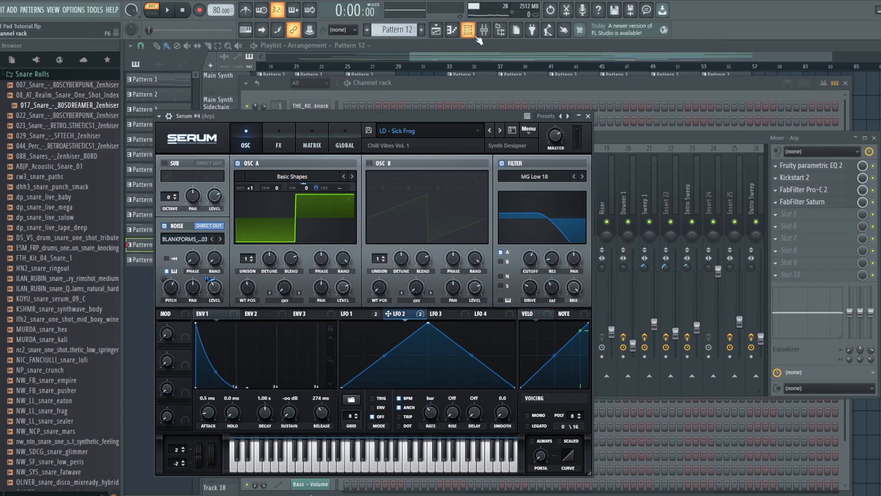
click(316, 268)
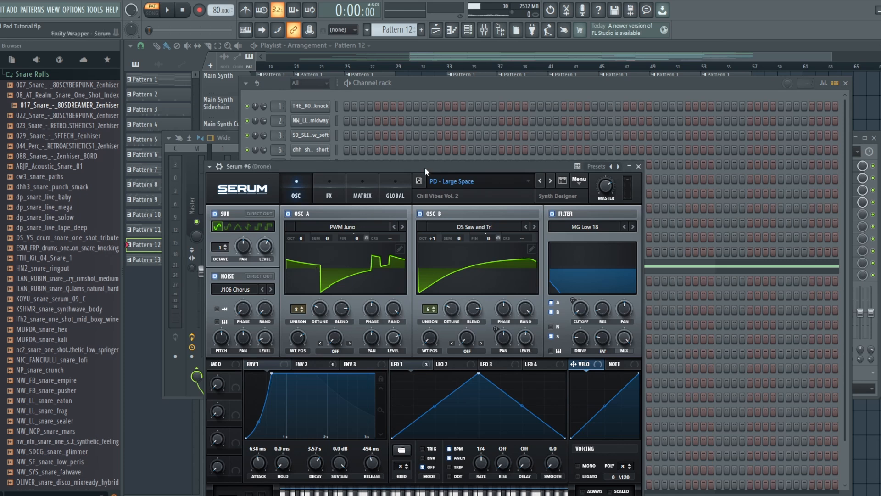
drag(425, 167, 422, 81)
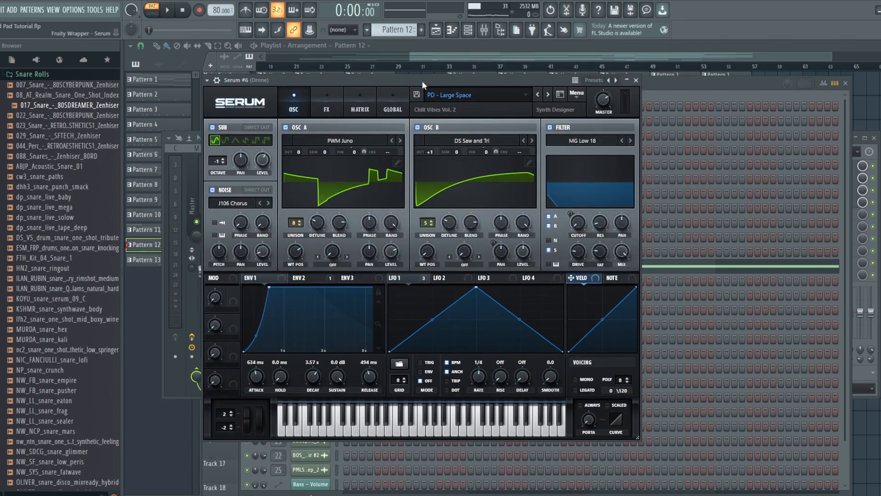
- Play Pattern 12 and check the drone's notes in the piano roll, then bring Serum #6 back up
click(169, 12)
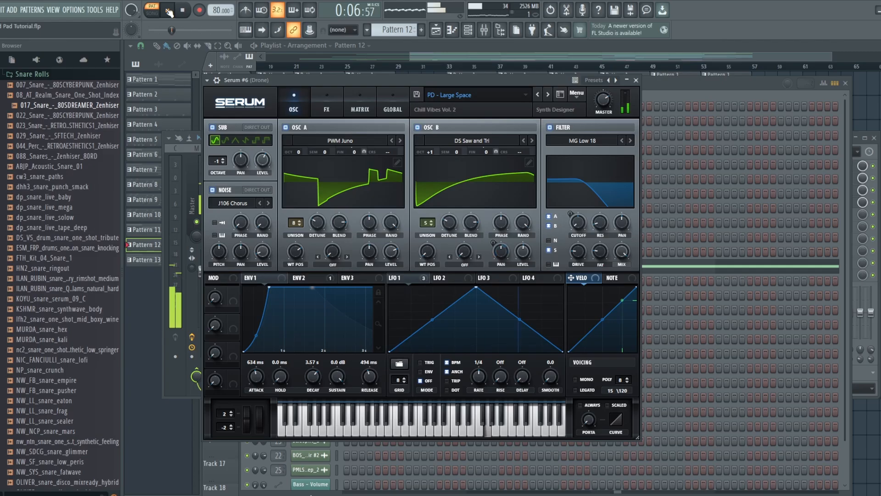
click(468, 33)
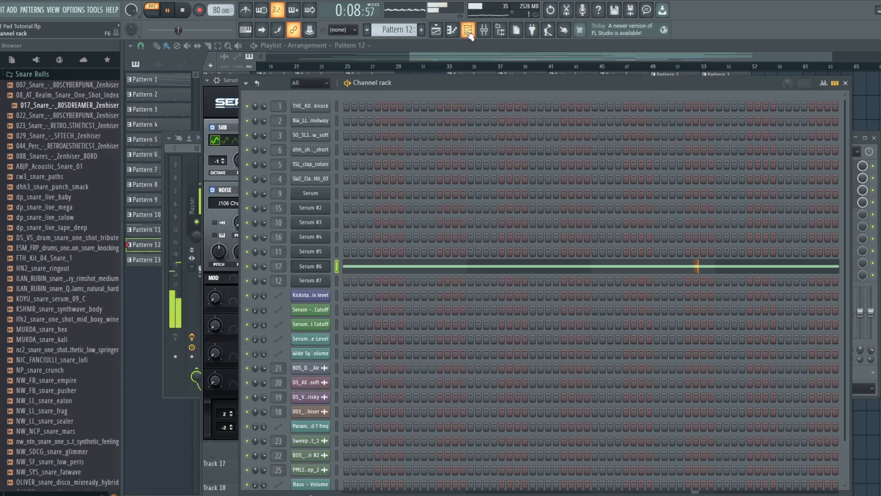
click(436, 30)
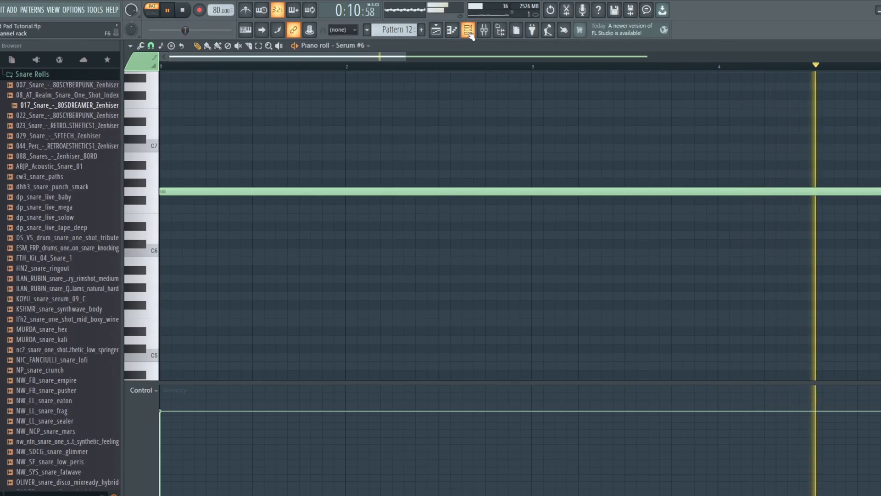
click(436, 30)
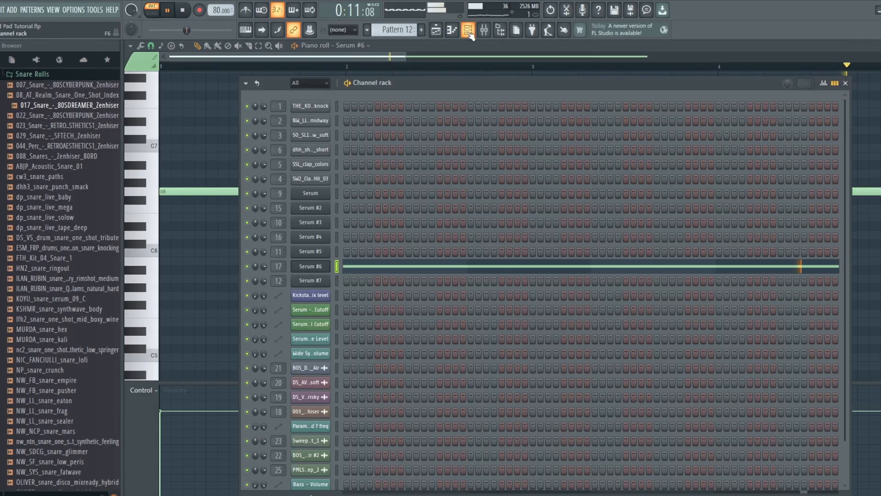
click(311, 266)
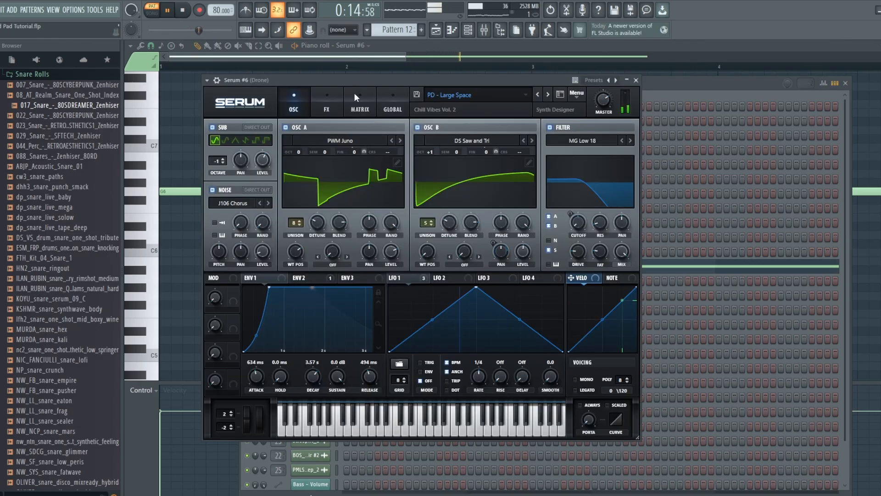
- Review the Large Space preset's effects and the Drone mixer track's plugins, stop playback and return to the preset's oscillators
click(337, 108)
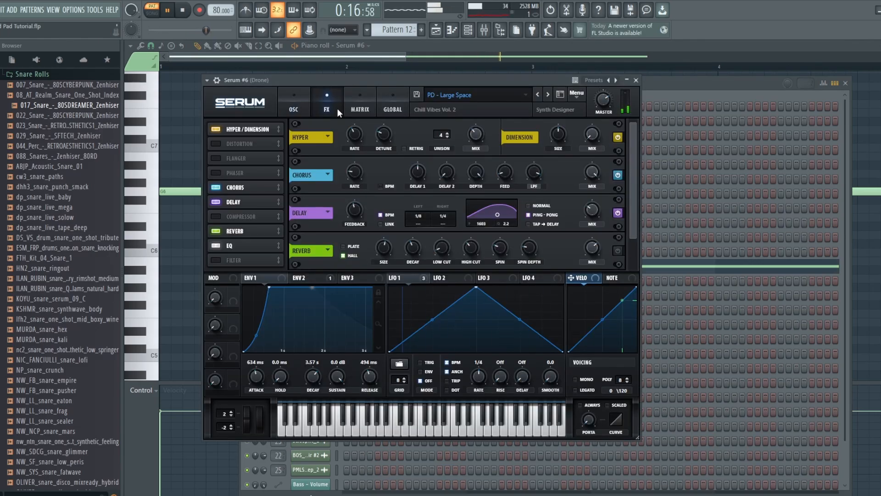
click(484, 30)
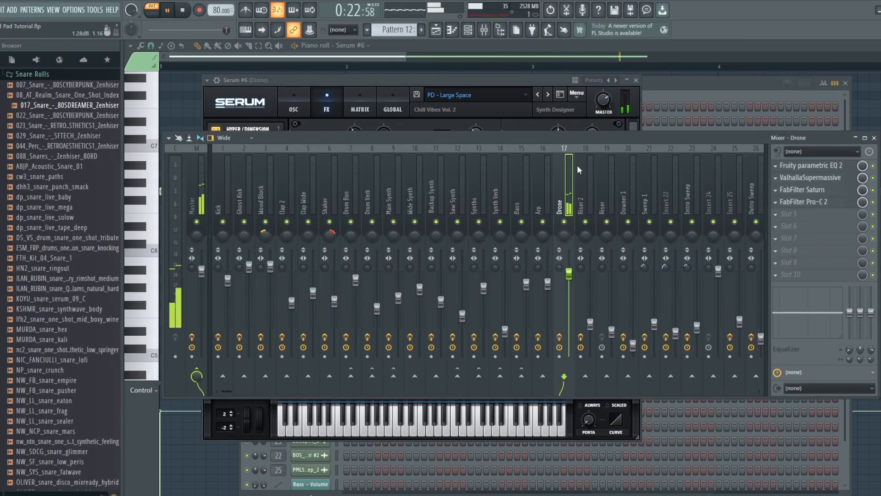
click(462, 82)
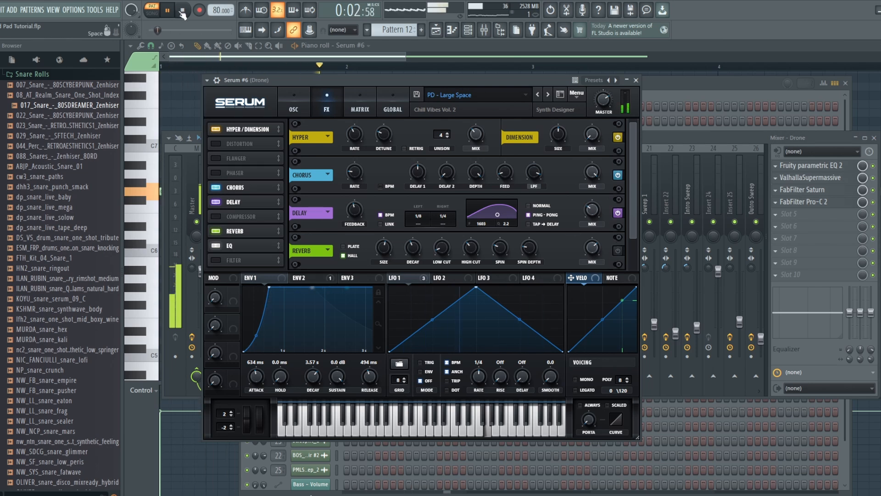
click(166, 10)
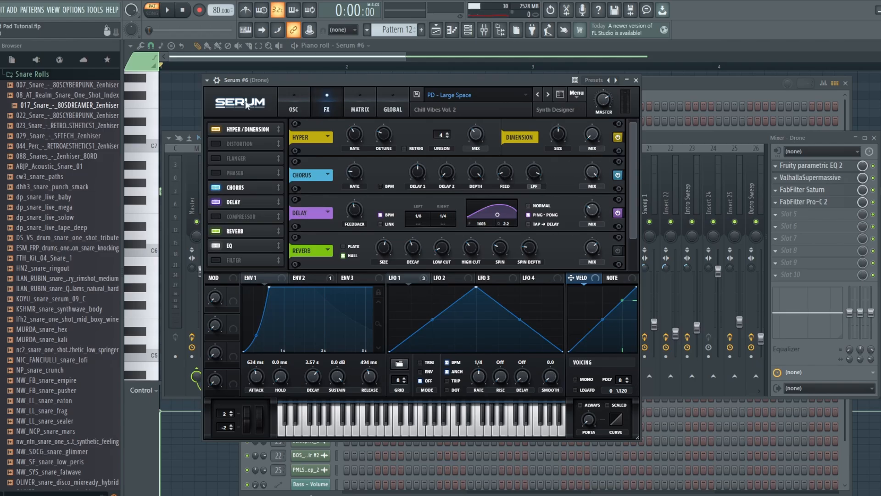
click(299, 96)
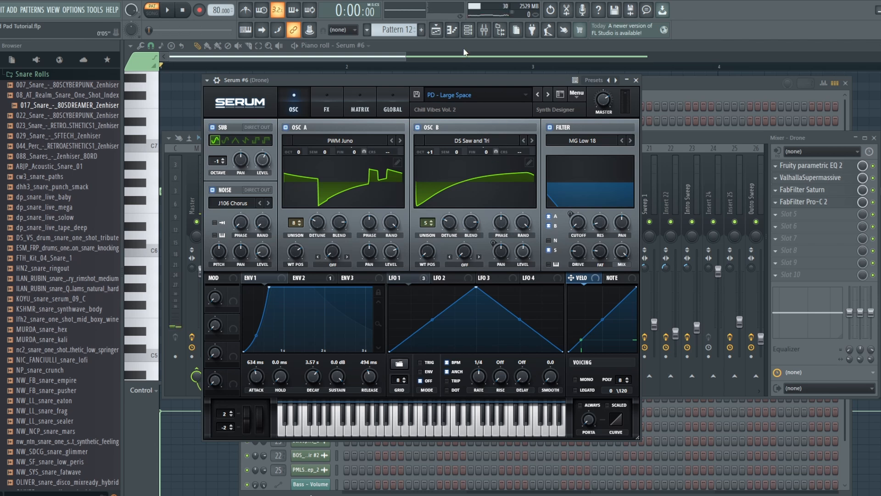
- Show the playlist and examine the arrangement from bar 1, including the arp clips and their automation
click(468, 31)
click(436, 31)
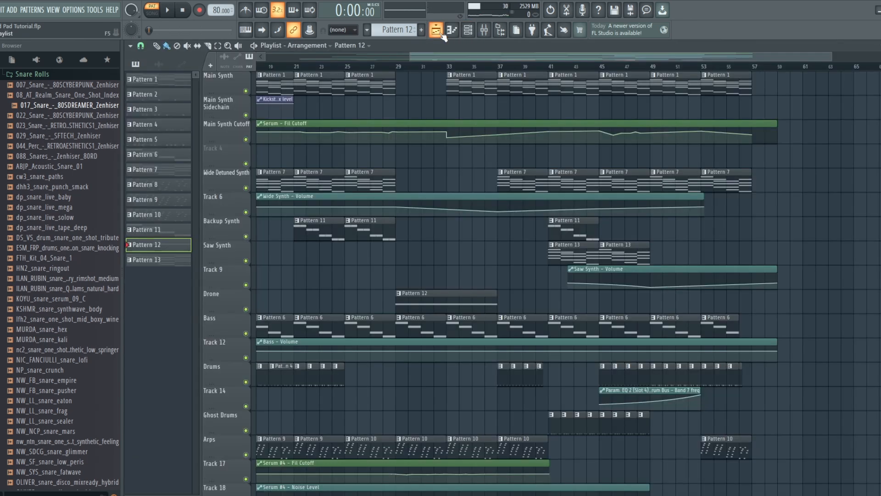
drag(477, 56, 299, 58)
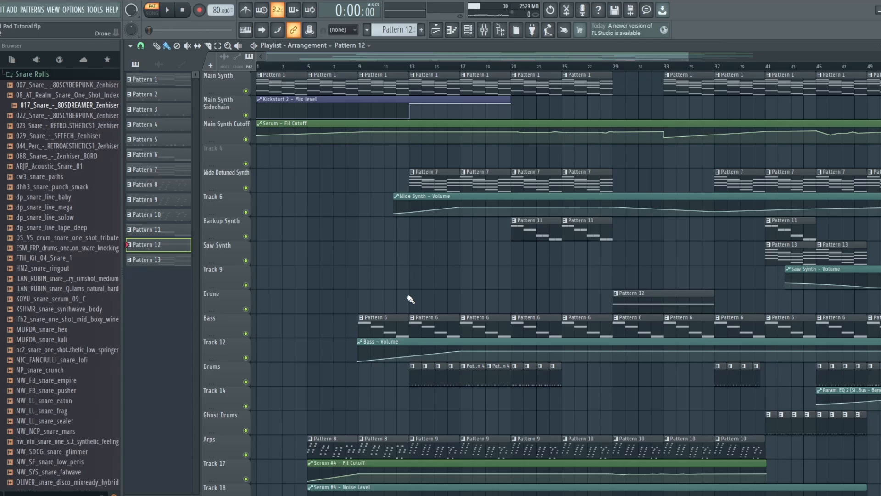
scroll(544, 408, down, 2)
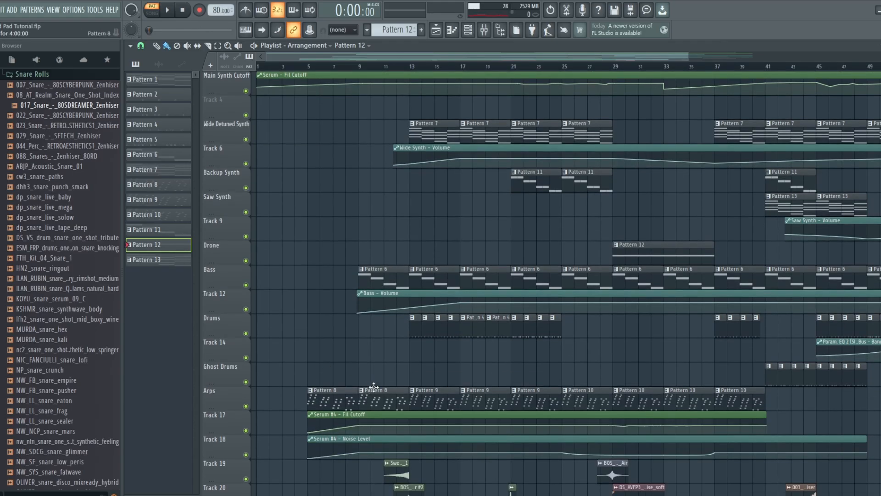
scroll(714, 360, up, 2)
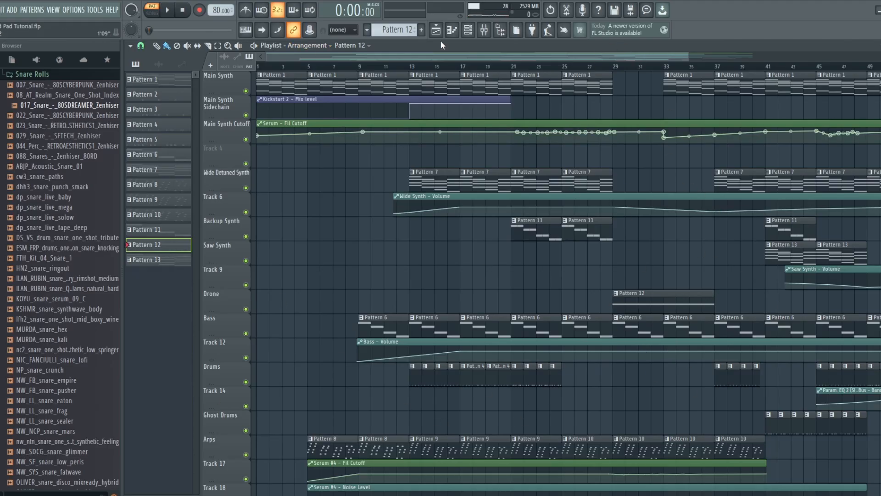
- Switch playback to song mode and play the arrangement from the start past bar 13, then stop
click(154, 13)
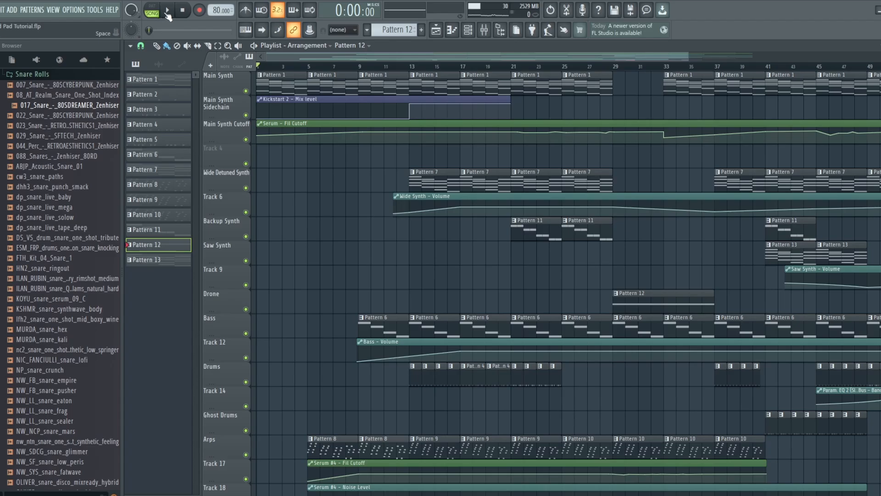
click(169, 13)
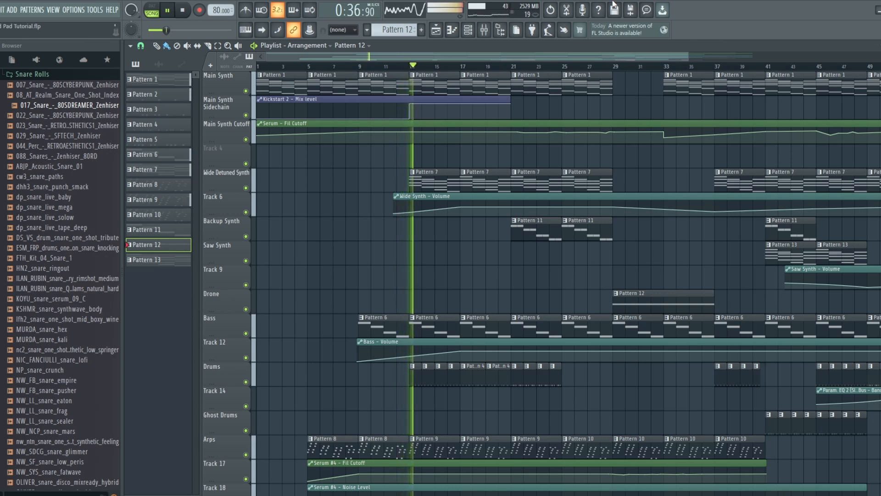
click(183, 10)
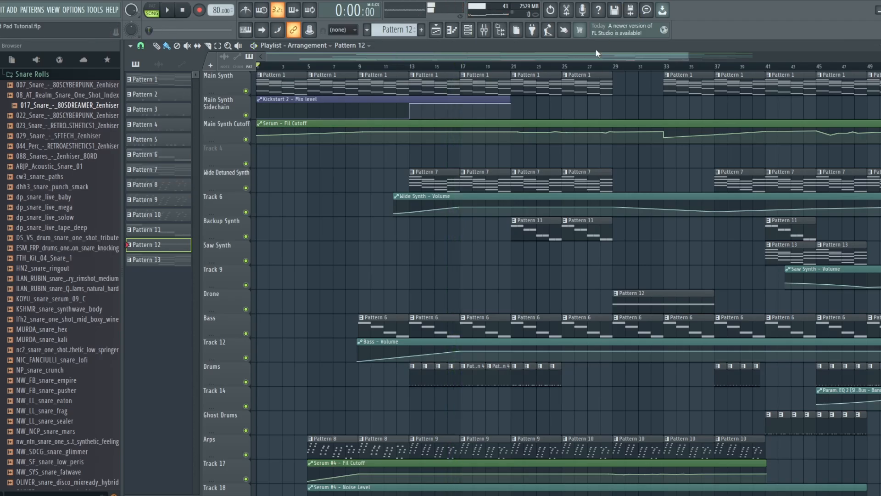
- Play the song from bar 29, where the drone clip starts, and follow the playback into the later sections
click(615, 68)
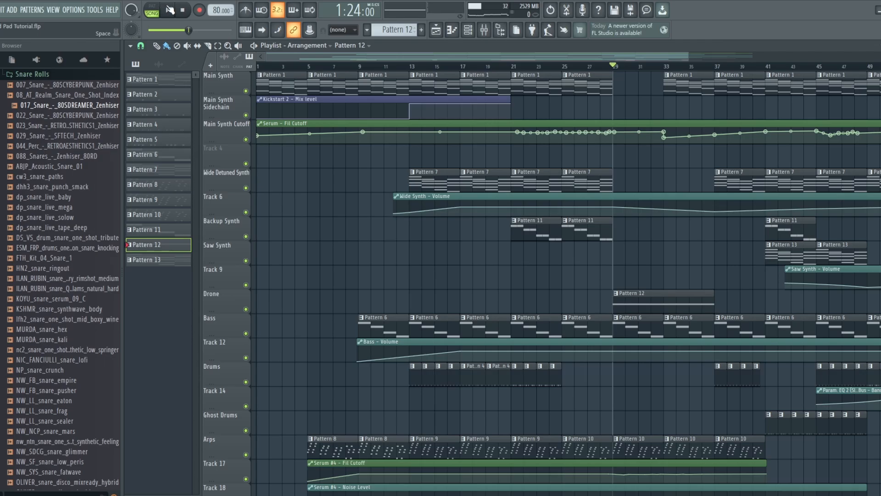
click(169, 11)
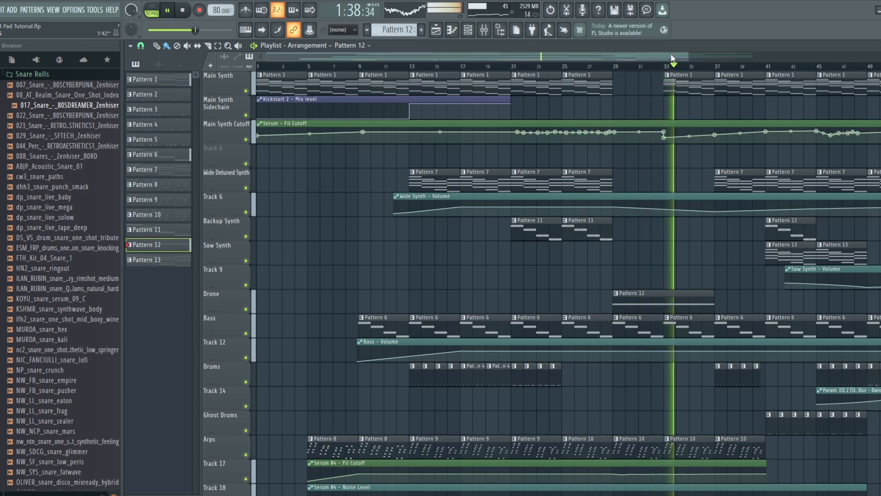
drag(672, 56, 737, 54)
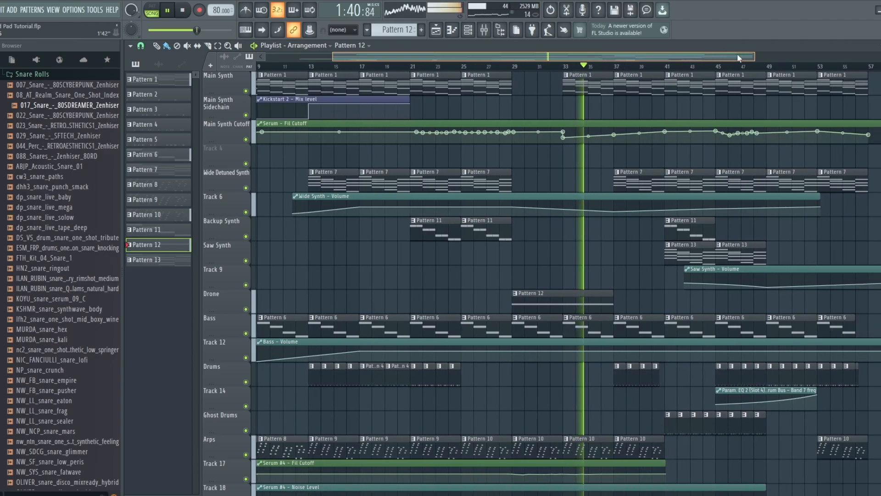
- Stop the song playback and review the Synth - Common Ground preset's effects and oscillators
click(185, 11)
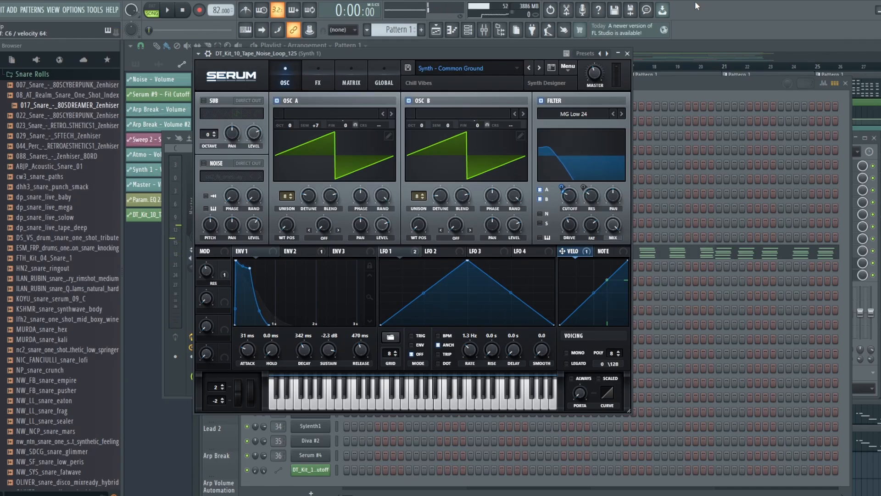
click(348, 68)
click(322, 81)
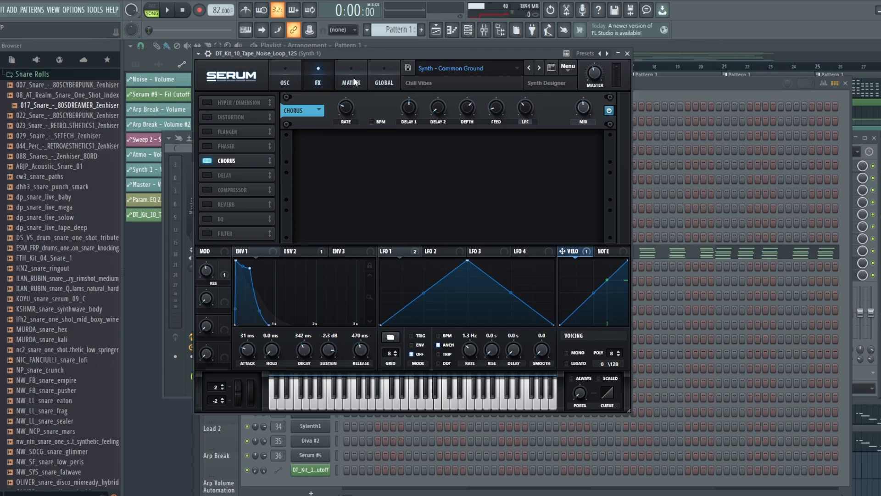
click(296, 74)
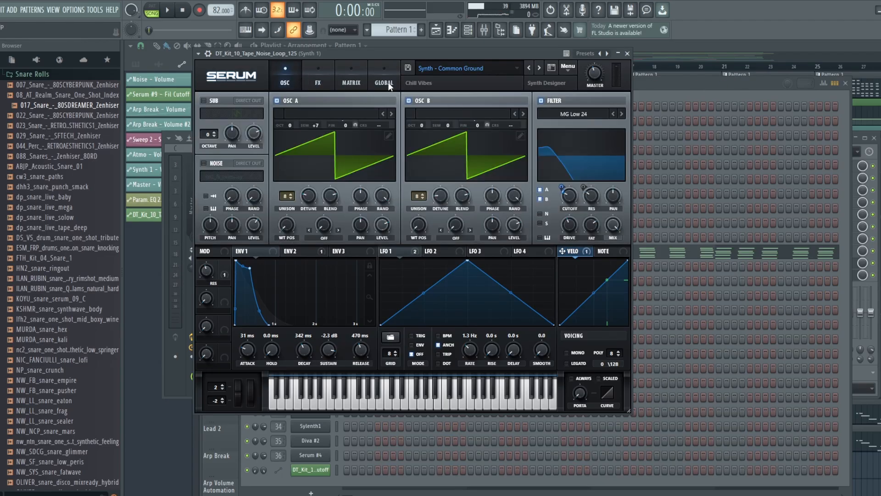
- Check the Synth 1 mixer track's plugin chain, then audition Pattern 1 in pattern mode with the Common Ground preset
click(485, 31)
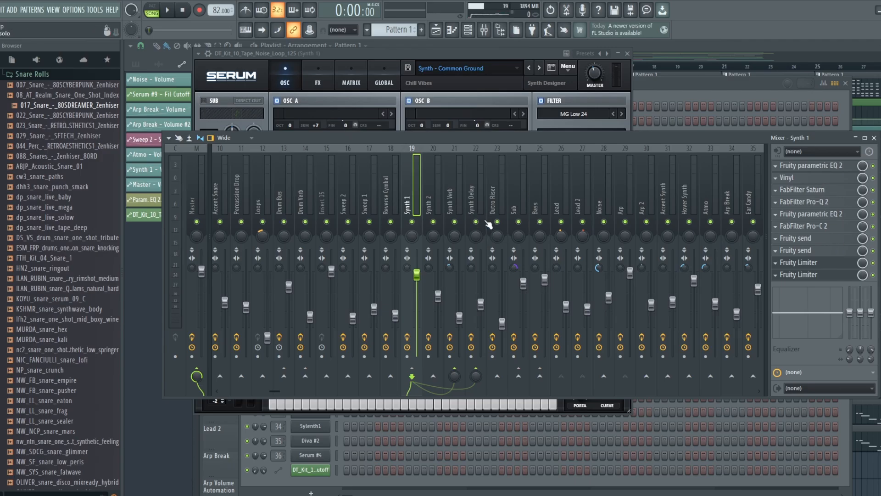
click(435, 51)
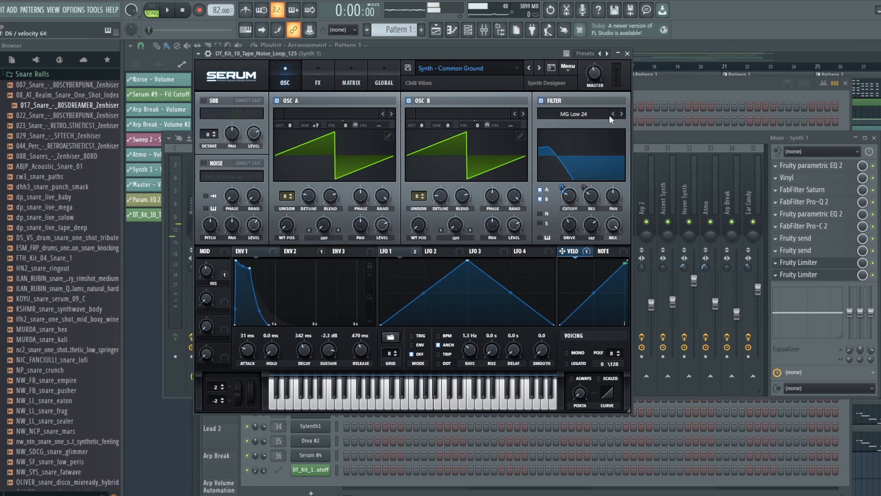
click(168, 11)
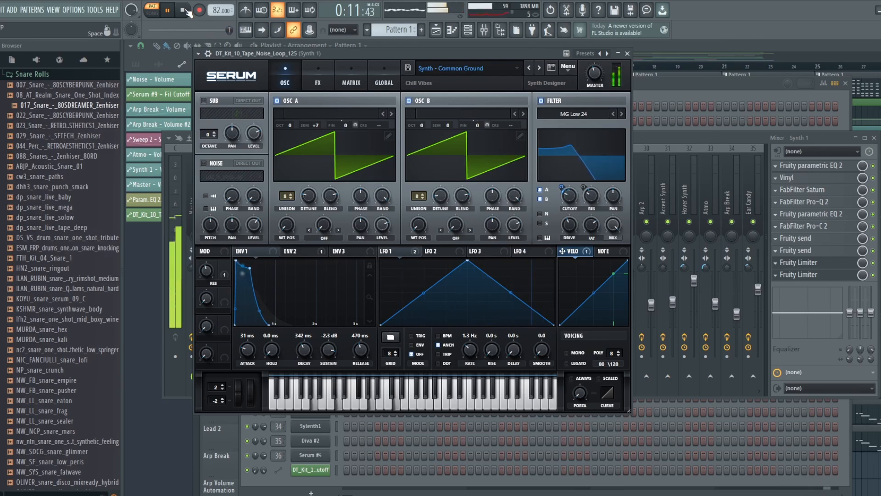
click(185, 11)
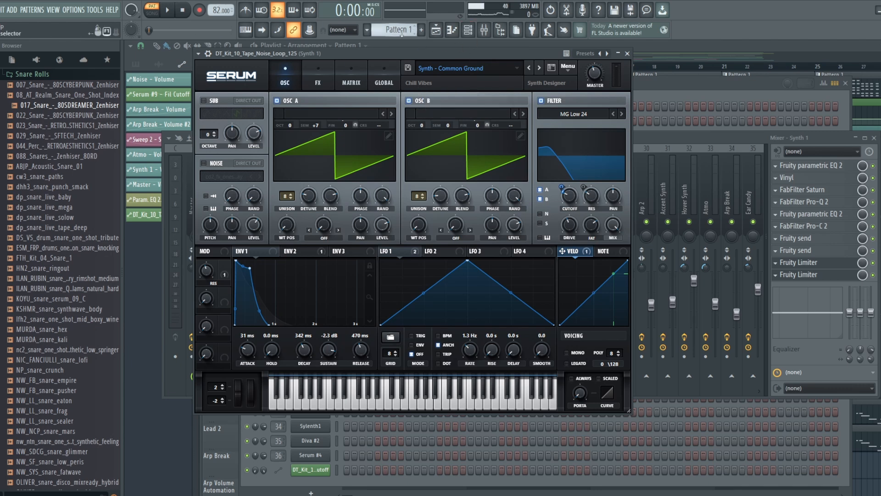
- Select Pattern 13, open its Serum #9 channel with the PD - Feeling Tired preset, and audition the pattern briefly
drag(400, 30, 401, 5)
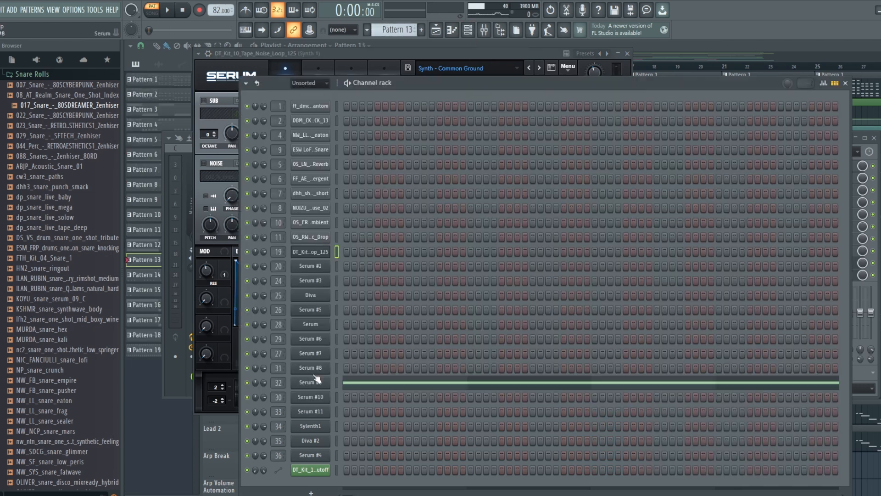
click(315, 382)
drag(444, 114, 445, 62)
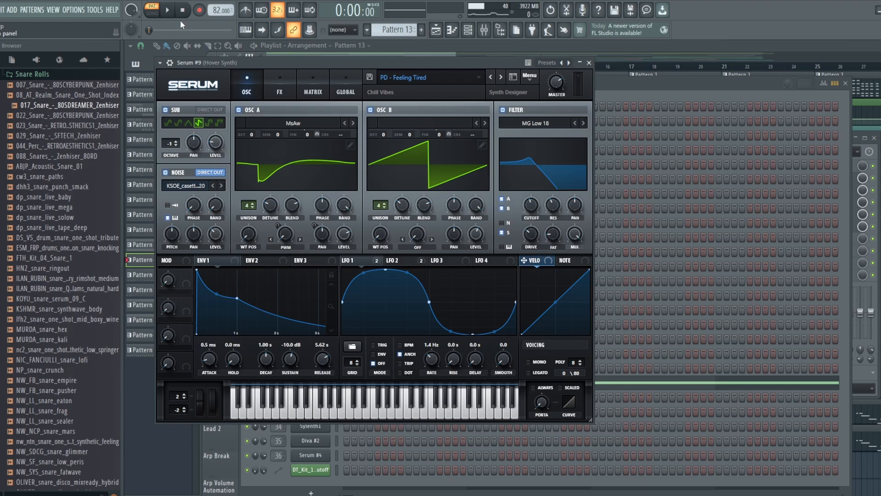
key(space)
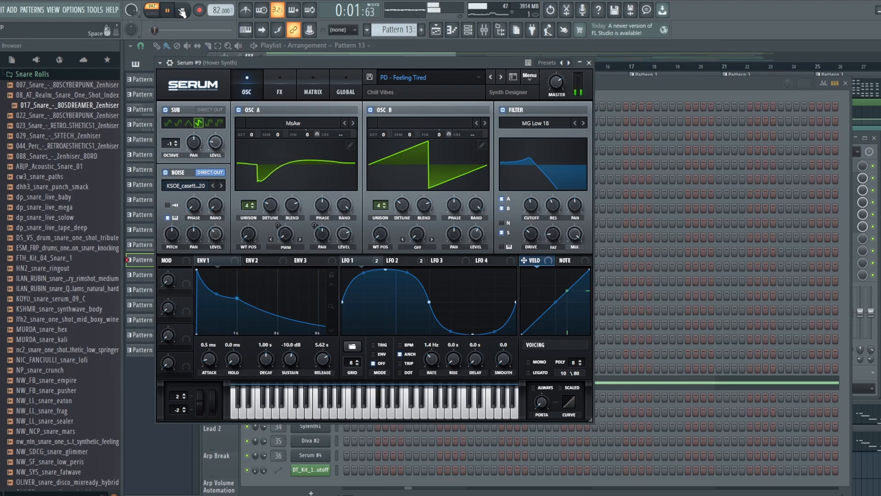
click(182, 10)
- Review the Feeling Tired preset's modulation matrix and effects, then return to the oscillators and show envelope 2
click(298, 89)
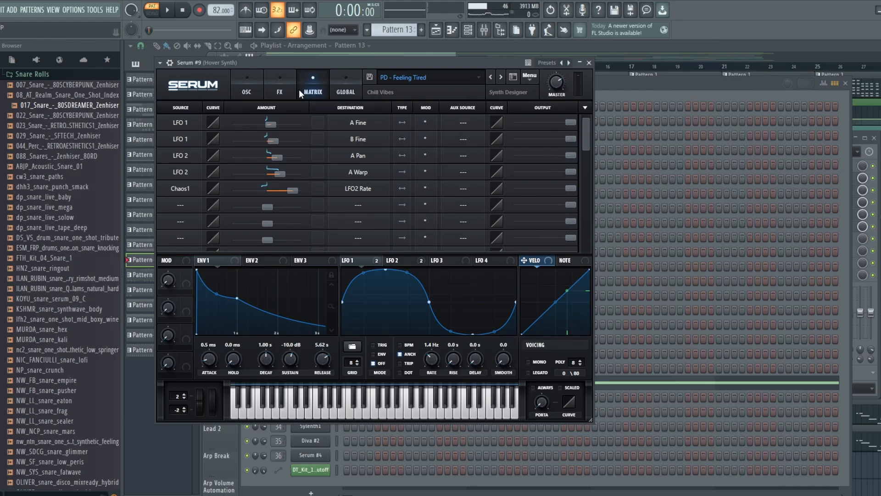
click(274, 87)
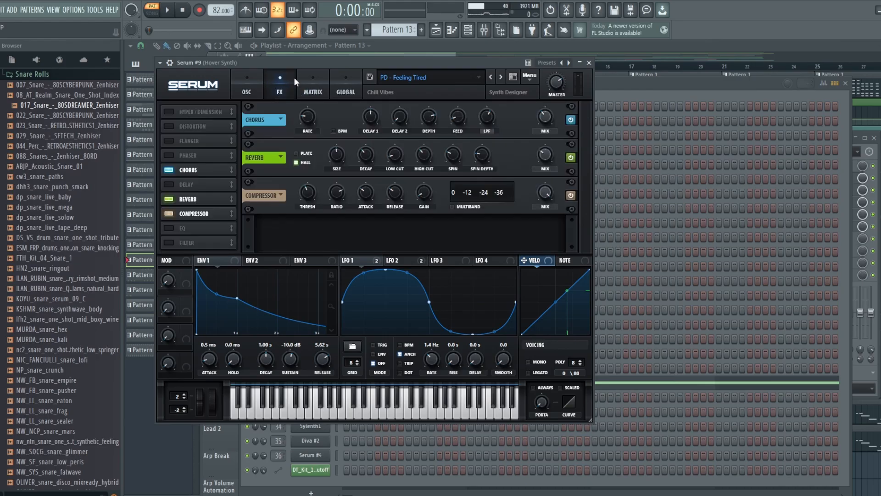
click(246, 78)
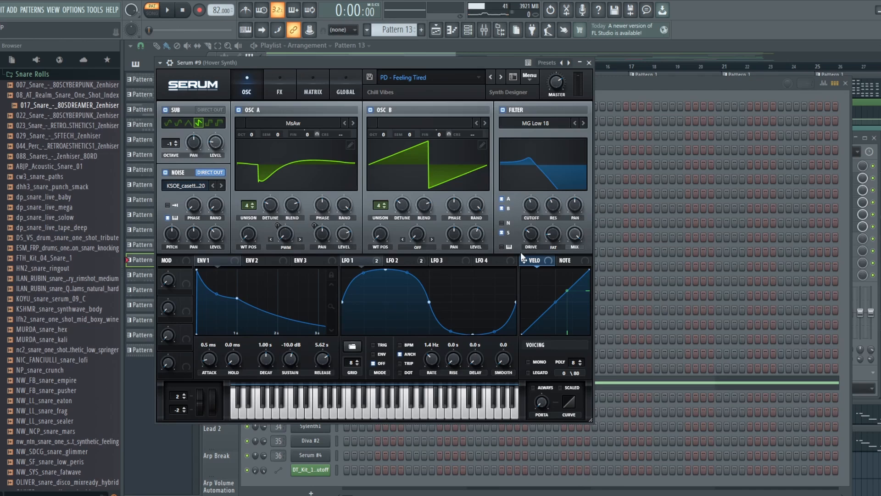
click(263, 258)
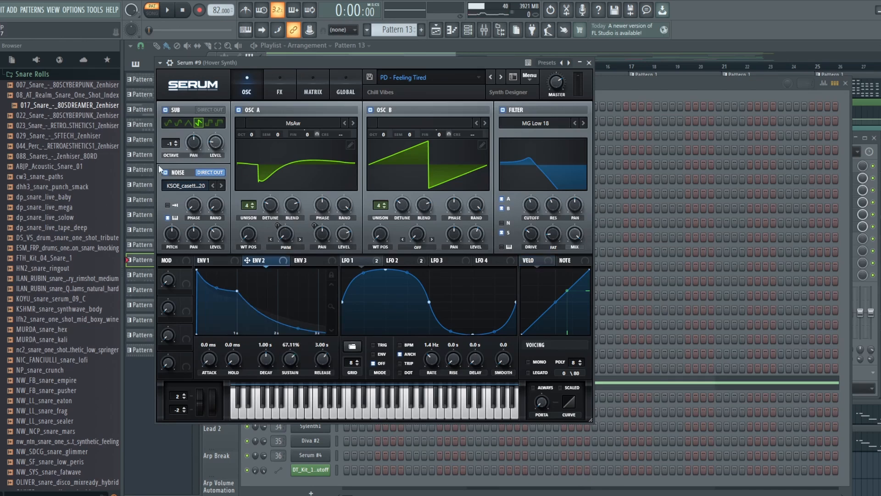
- Inspect the Fruity Reeverb 2 and FabFilter Saturn settings on the Hover Synth mixer track, then return to Serum #9
key(F9)
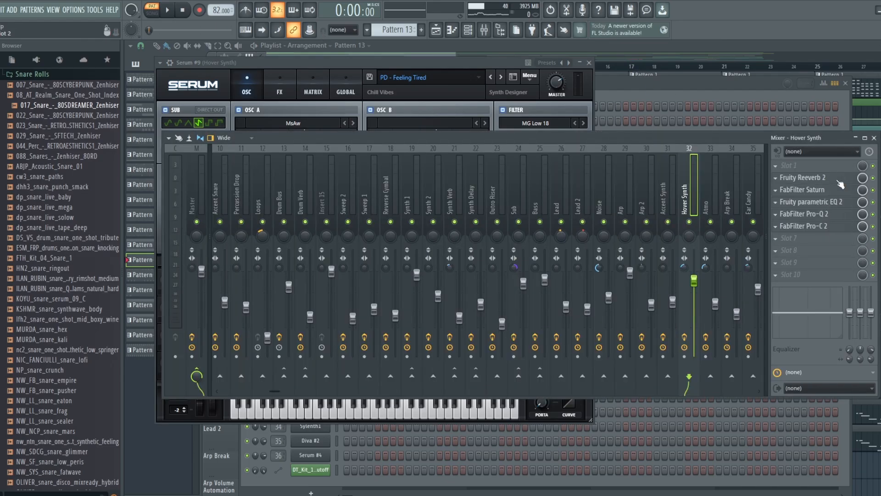
click(823, 178)
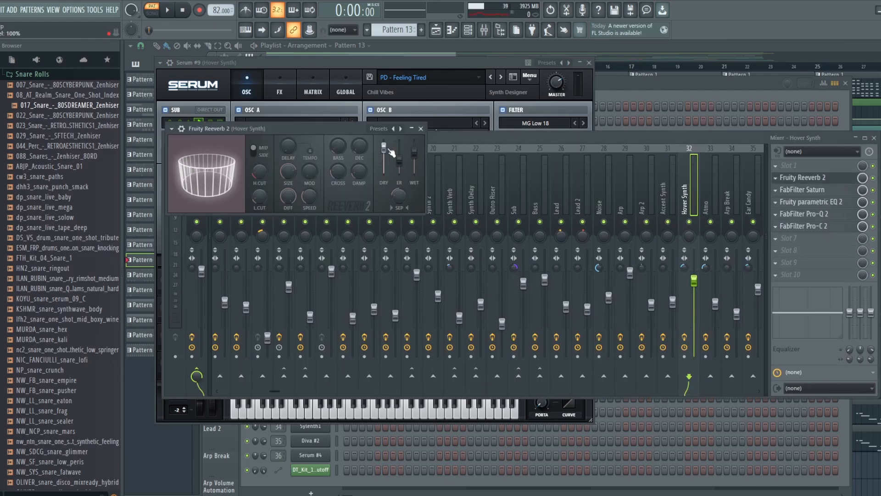
click(420, 128)
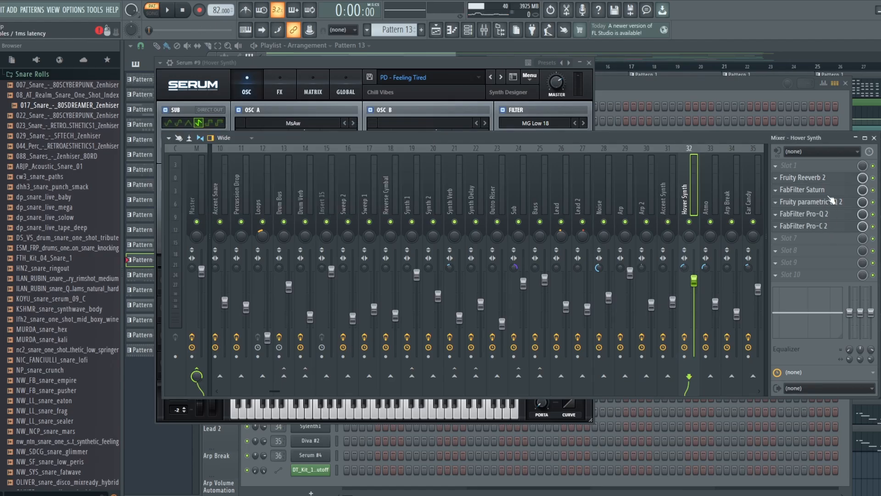
click(811, 194)
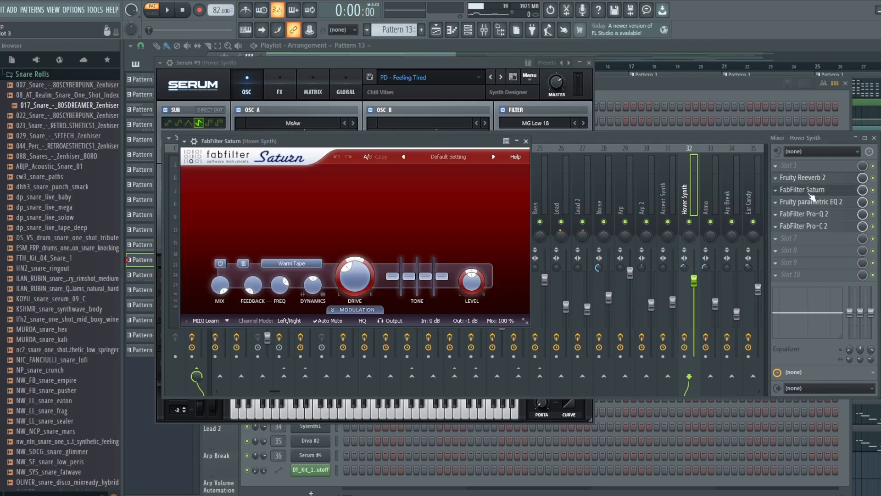
click(526, 141)
click(393, 68)
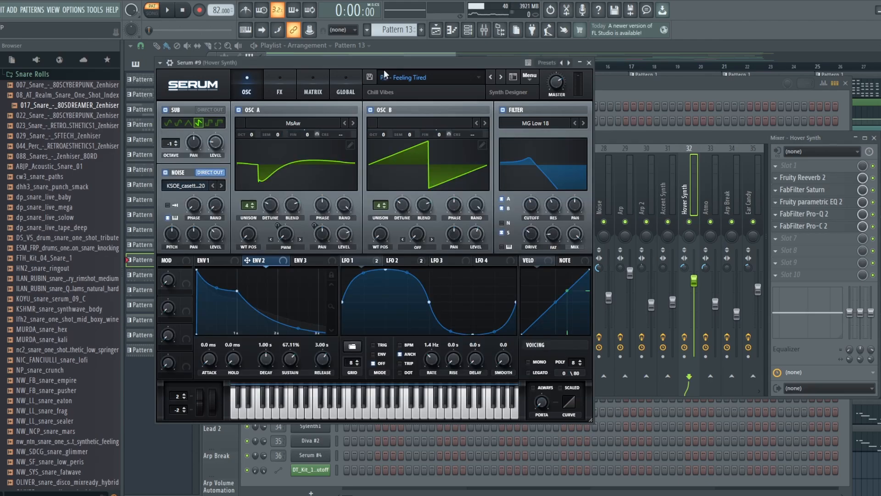
- Audition Pattern 13 while showing envelope 1 and moving the filter cutoff, then stop playback
click(169, 10)
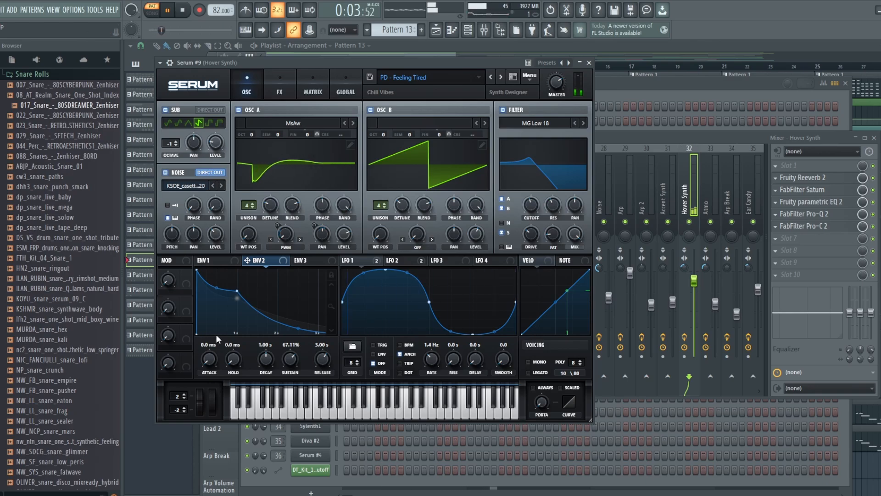
click(226, 259)
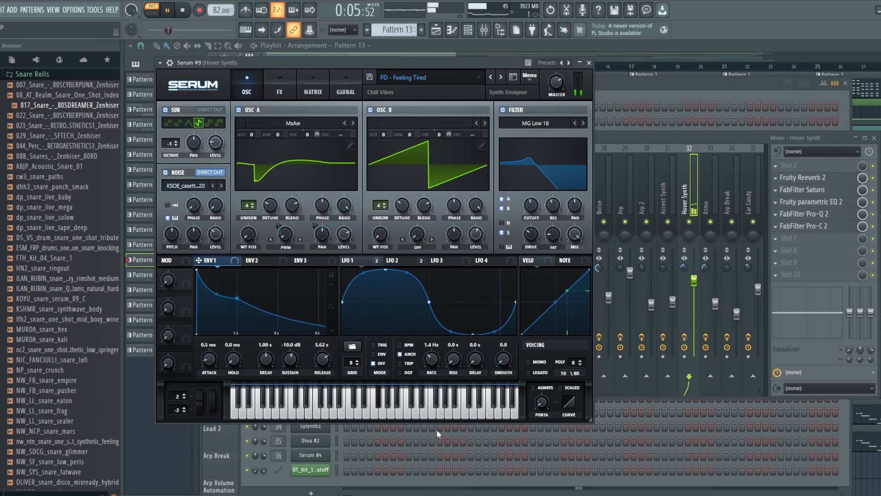
mouse_move(531, 205)
mouse_down()
mouse_move(532, 175)
mouse_move(533, 204)
mouse_up()
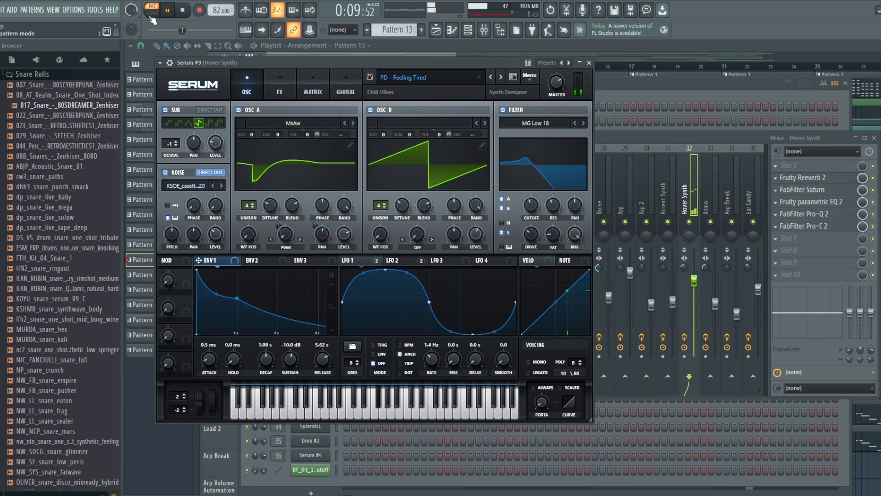
click(182, 11)
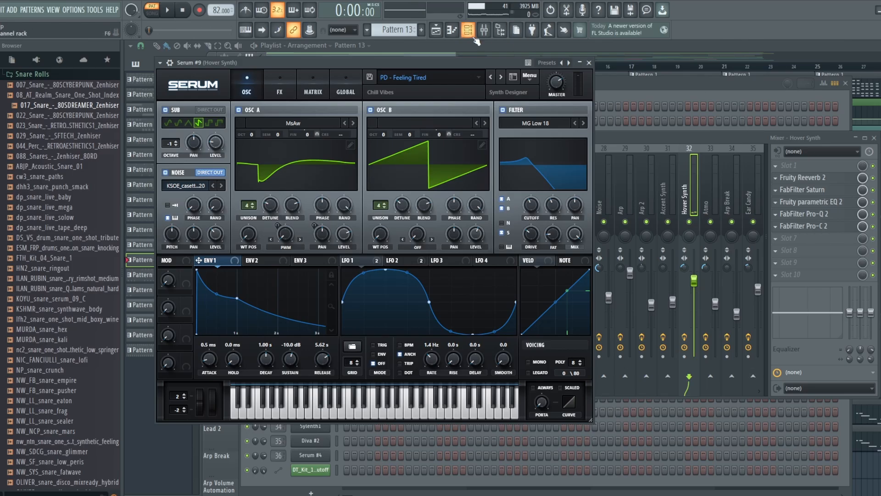
- Show the playlist and examine the arrangement around bar 29, including the Hover Synth clips and their cutoff automation
click(436, 31)
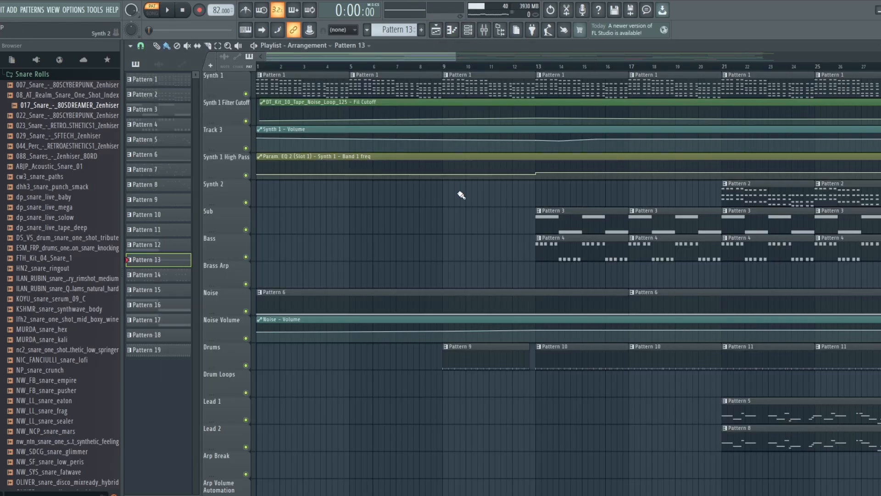
scroll(567, 221, down, 10)
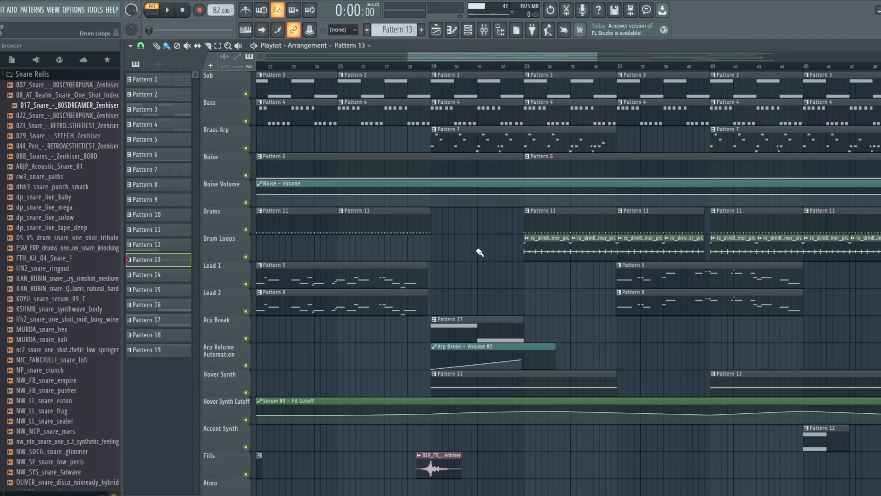
scroll(477, 252, up, 3)
scroll(480, 252, down, 3)
scroll(479, 251, up, 3)
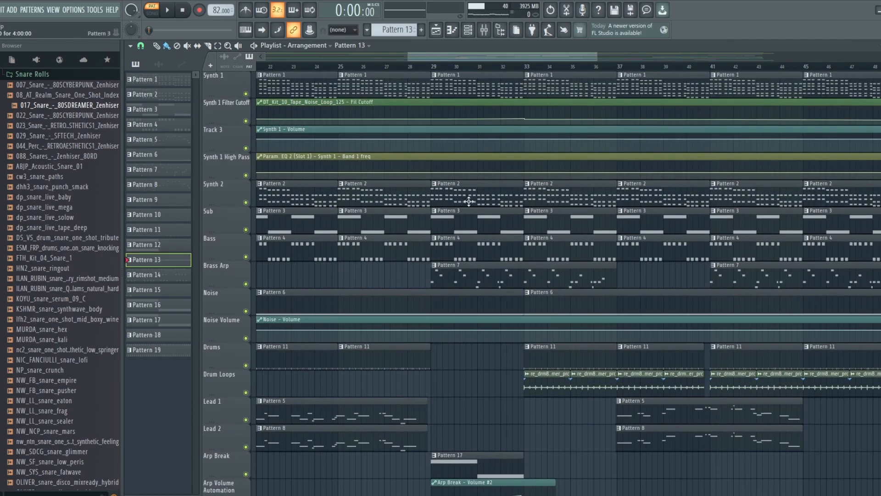
- Play the song from bar 29 in song mode, following the Arp Break and Hover Synth tracks past bar 33, then stop
click(438, 67)
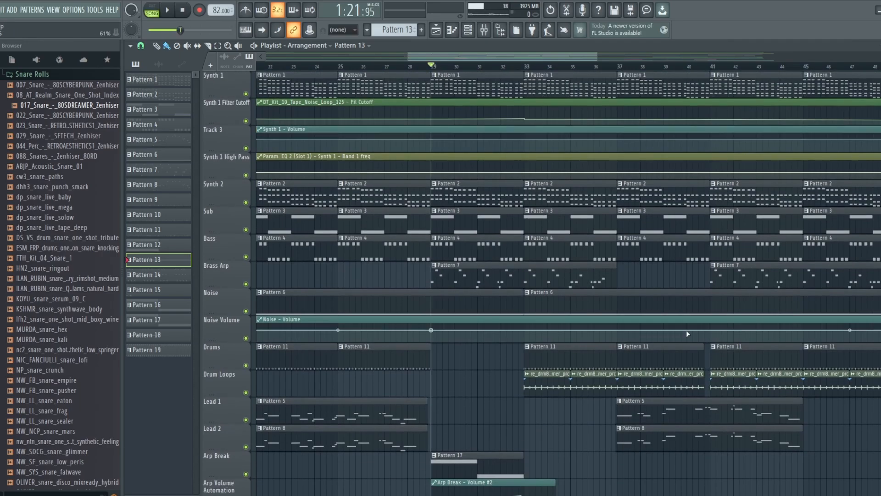
scroll(649, 416, down, 3)
scroll(531, 319, up, 3)
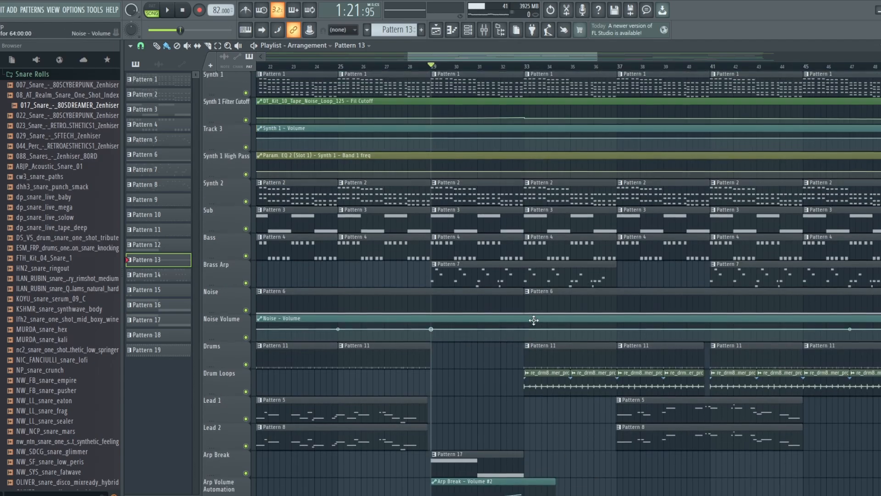
key(space)
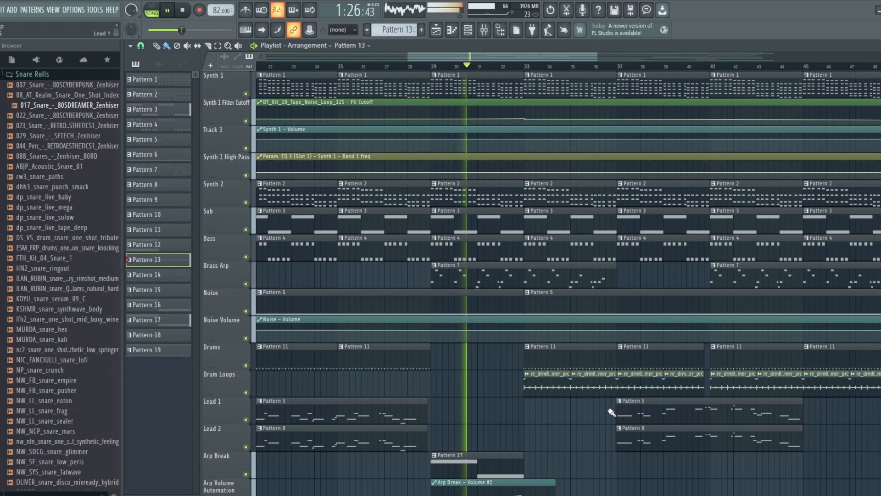
scroll(603, 414, down, 1)
scroll(602, 413, down, 2)
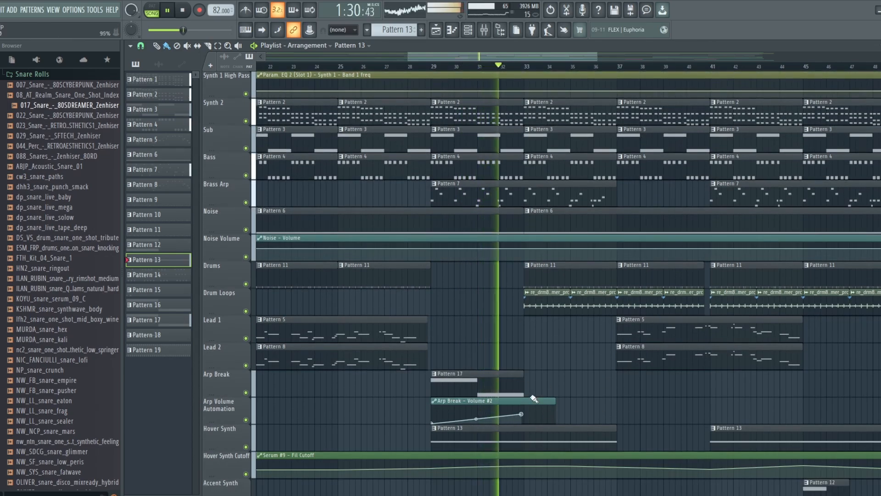
scroll(662, 443, down, 3)
scroll(662, 443, down, 1)
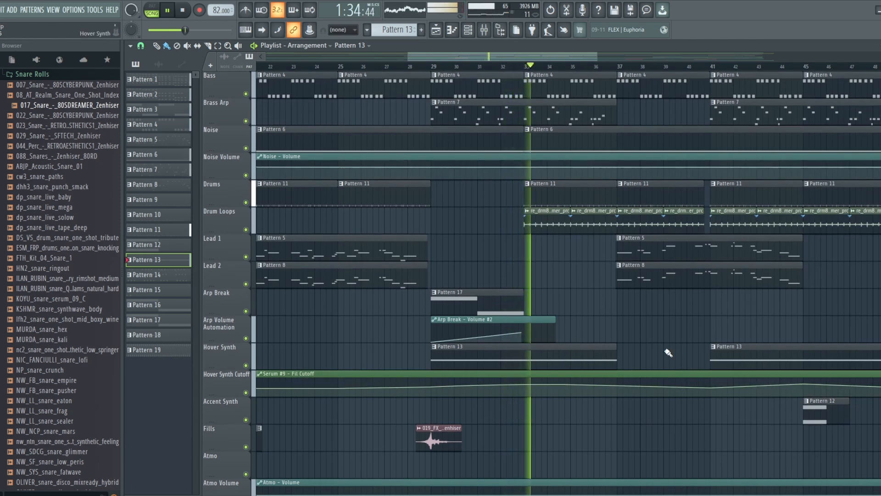
click(186, 10)
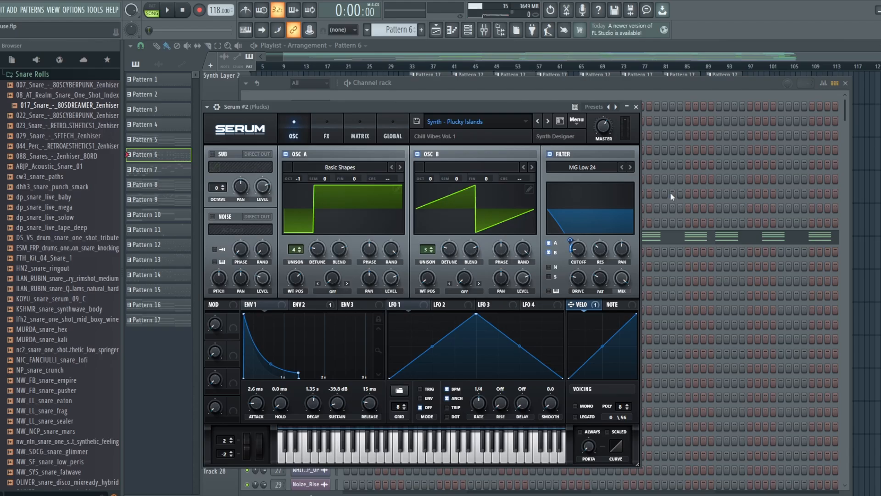
- Switch playback to pattern mode, show the mixer, and bring up Serum #2 with the Synth - Plucky Islands preset
click(147, 10)
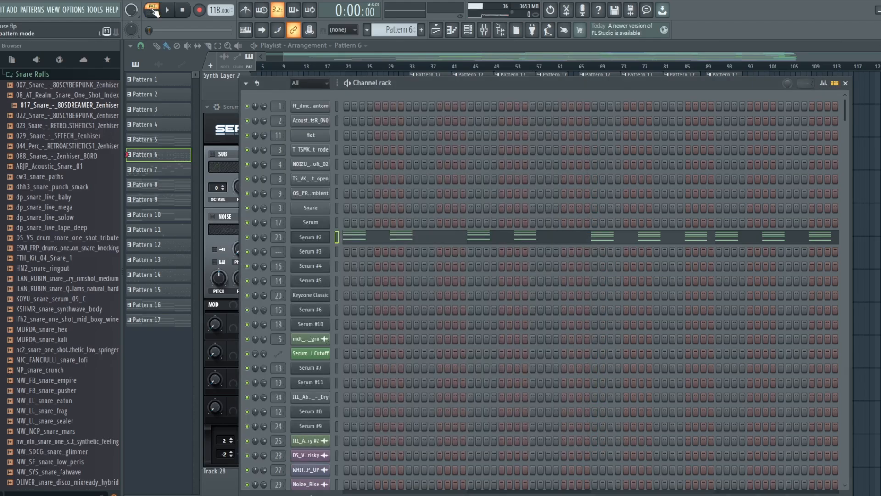
click(484, 30)
click(417, 92)
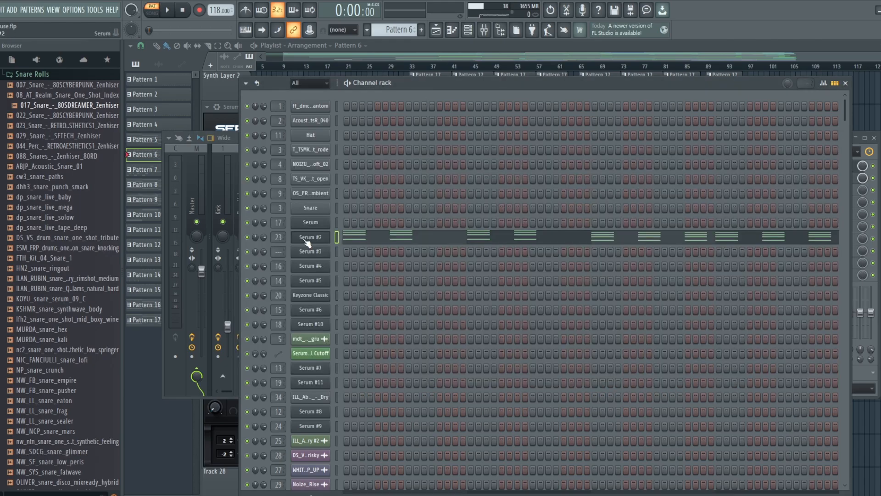
click(306, 238)
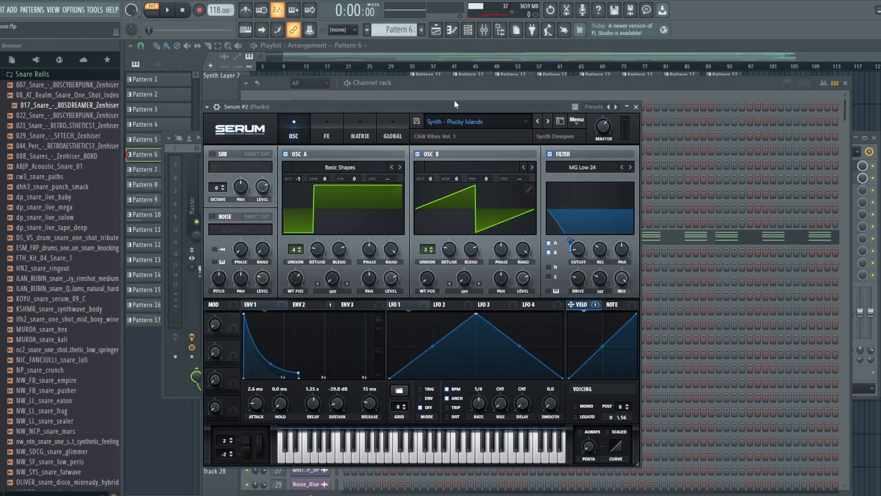
- Audition Pattern 6 while checking the Plucks mixer channel, stop playback, and review the Plucky Islands preset's effects before returning to its oscillators
click(176, 12)
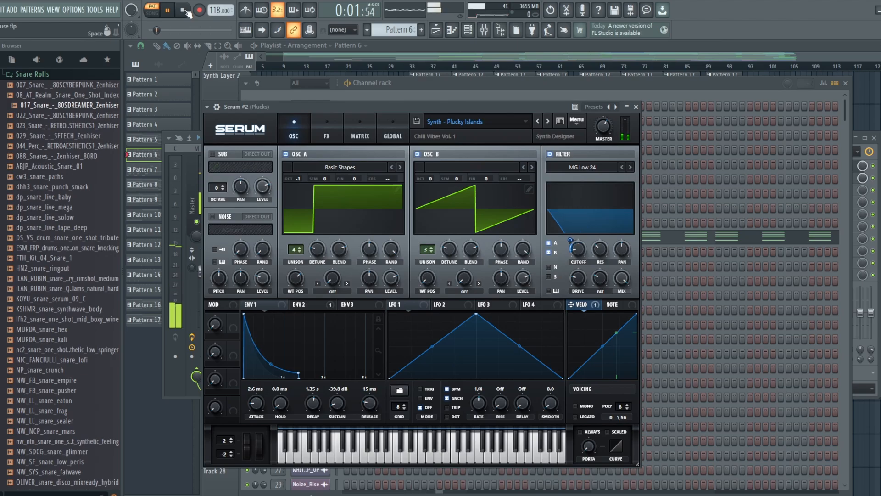
click(484, 28)
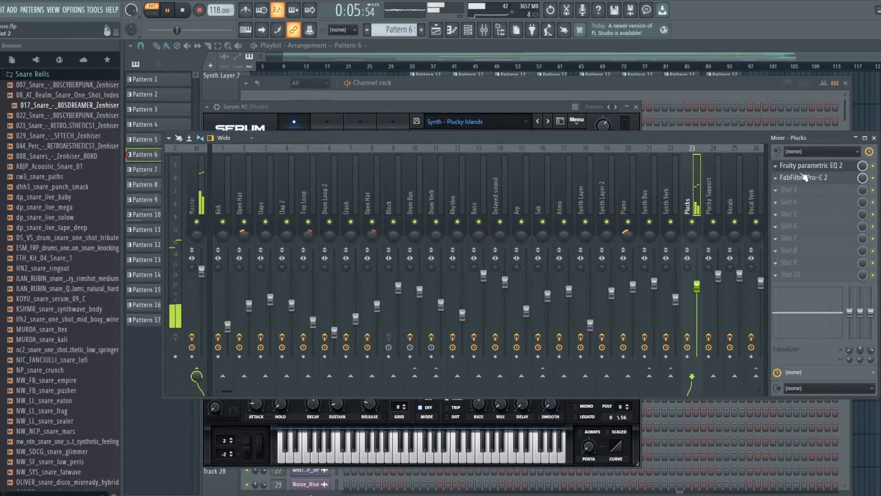
click(516, 108)
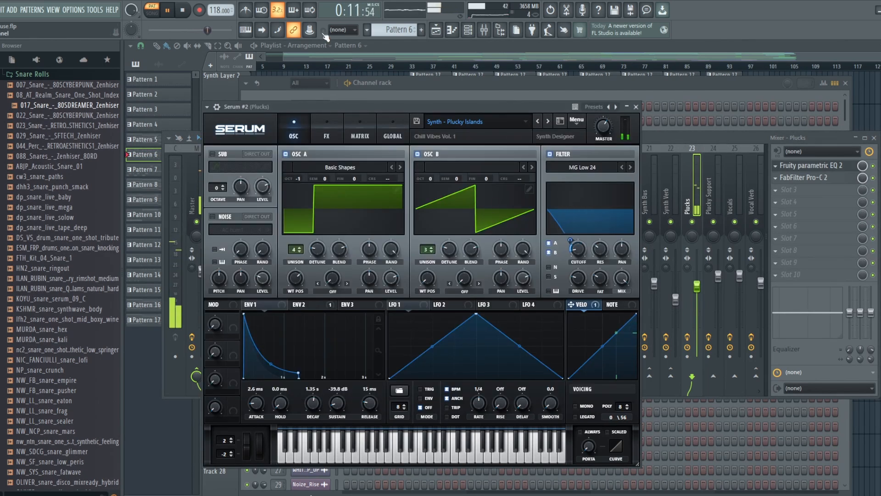
click(182, 9)
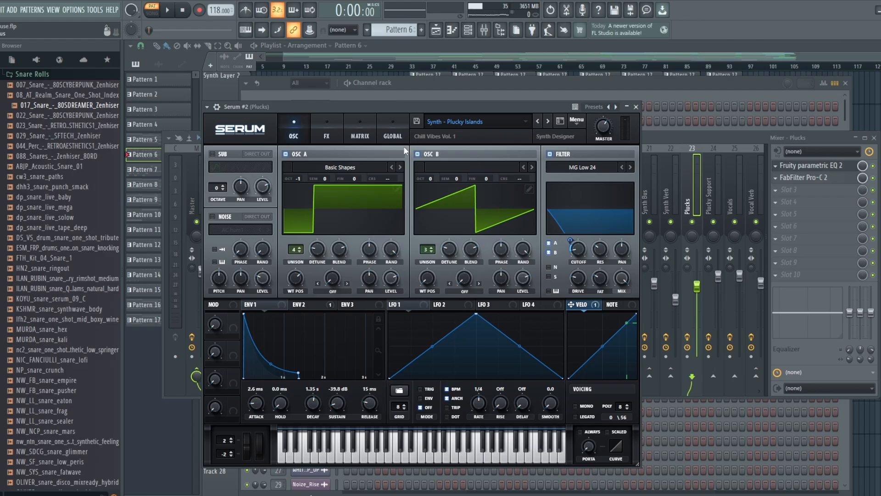
click(331, 133)
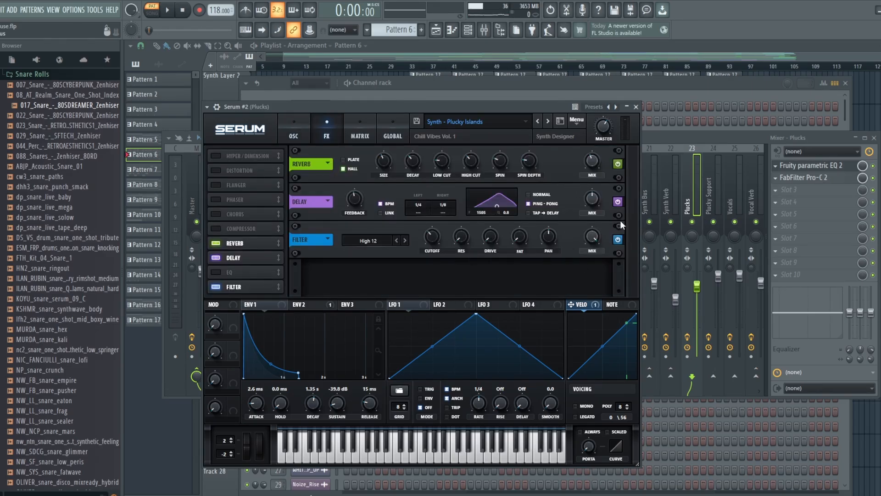
click(301, 130)
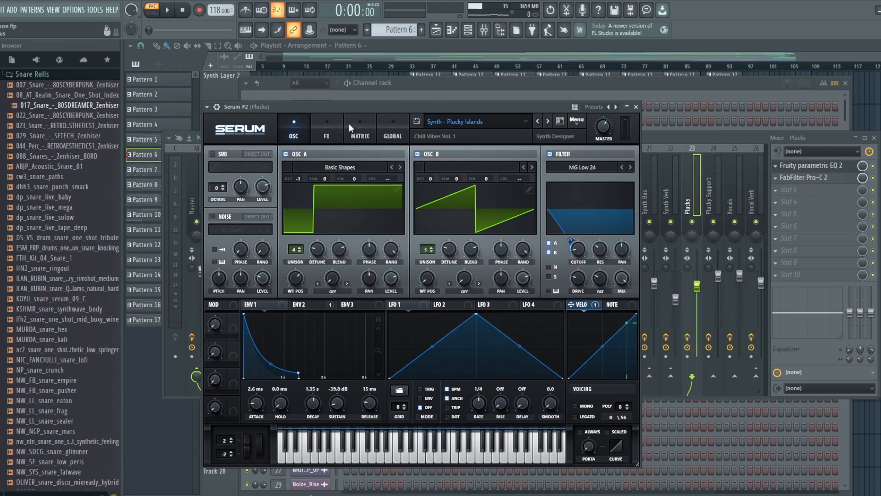
- Audition Pattern 11 with Serum #5's Underwhelming Anecdote preset, reviewing its full effects chain and the Delayed sound mixer channel, then stop
scroll(393, 29, down, 5)
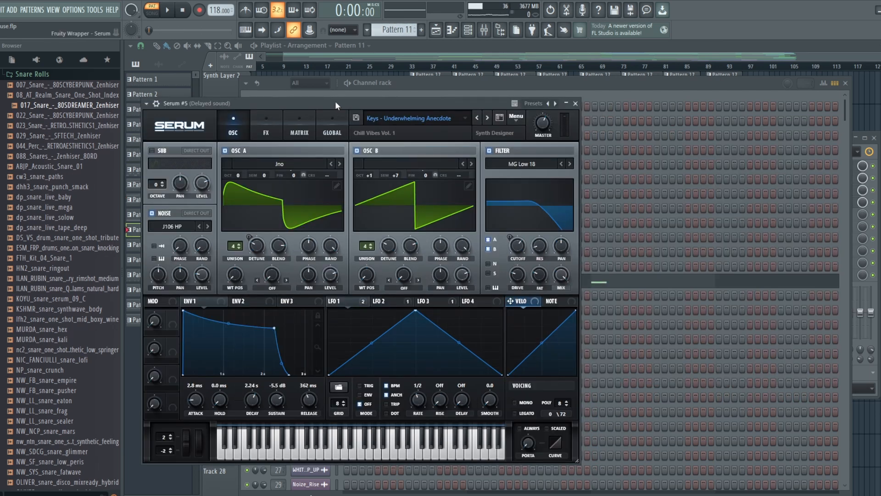
click(169, 10)
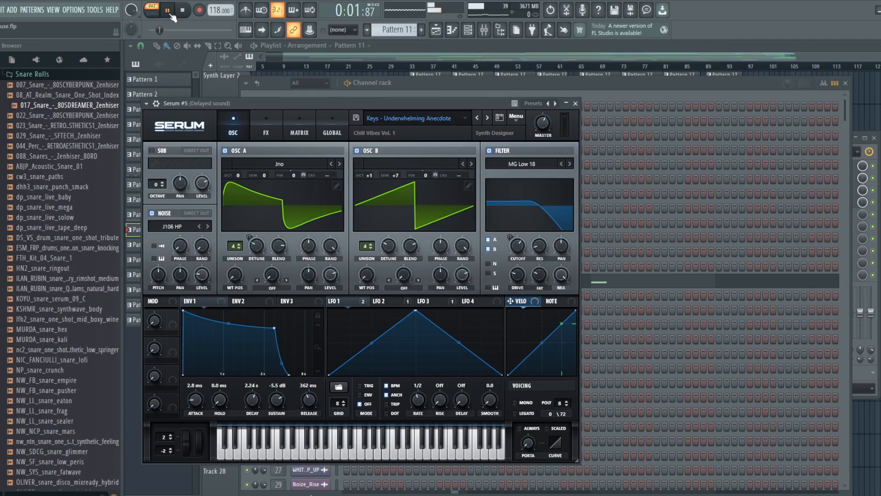
click(269, 115)
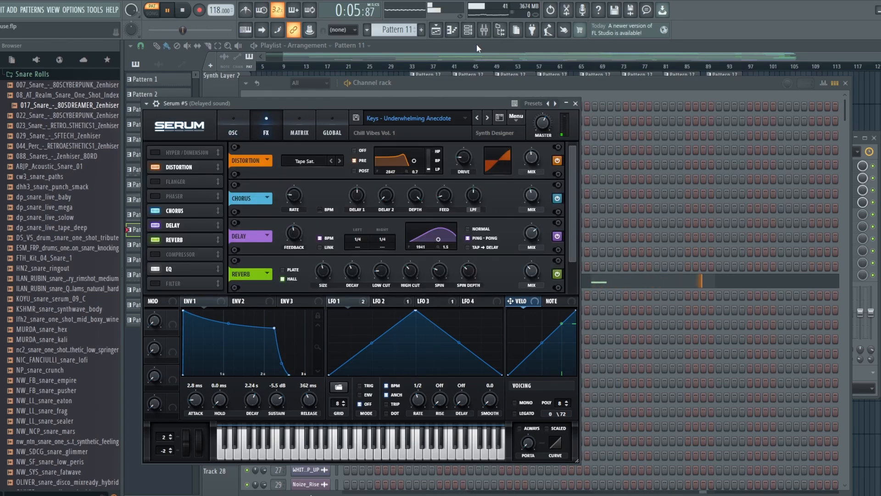
click(481, 30)
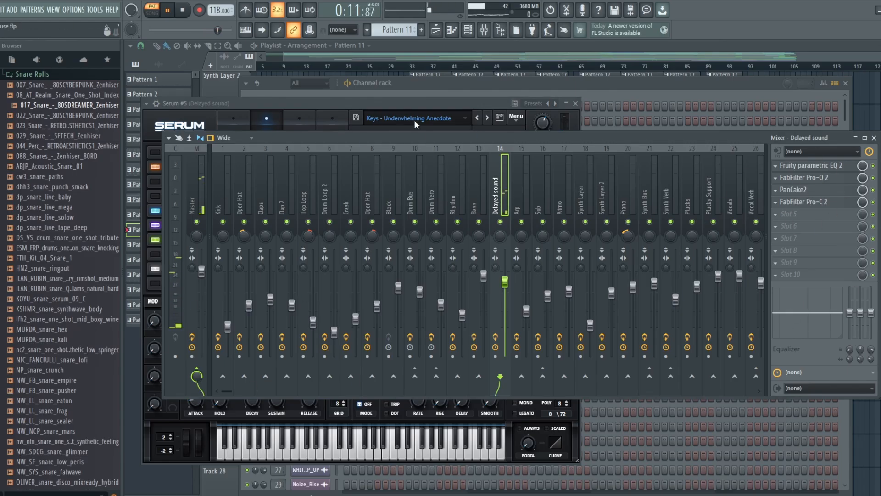
click(417, 106)
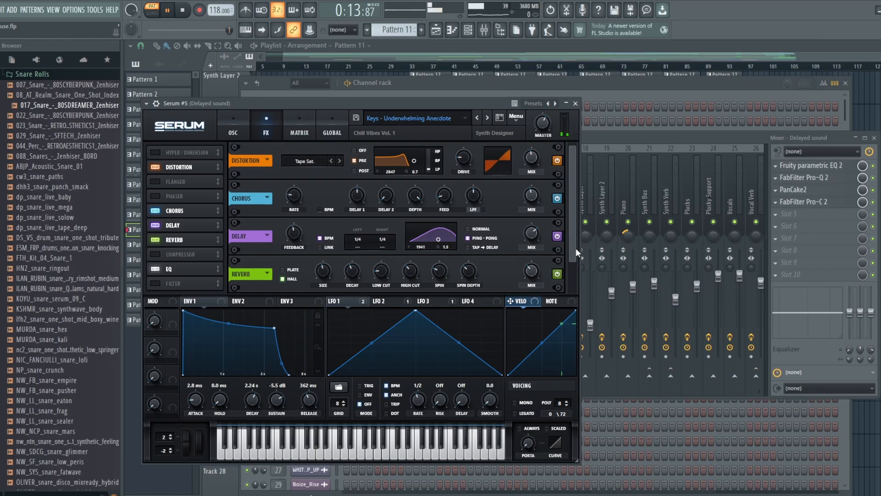
scroll(573, 249, down, 1)
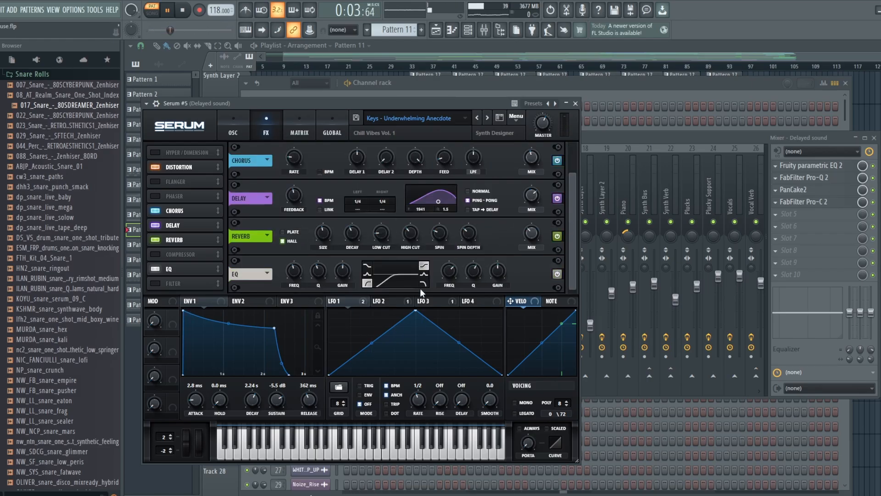
click(184, 14)
- Show the playlist and examine the arrangement from the Vocals track to Plucks, including the Ear Candy clips of Pattern 11
click(437, 30)
drag(463, 56, 409, 56)
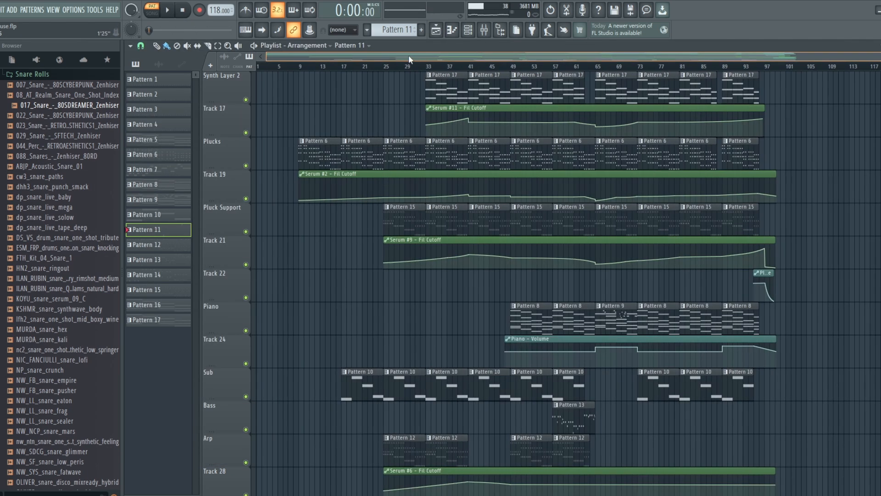
scroll(414, 309, up, 15)
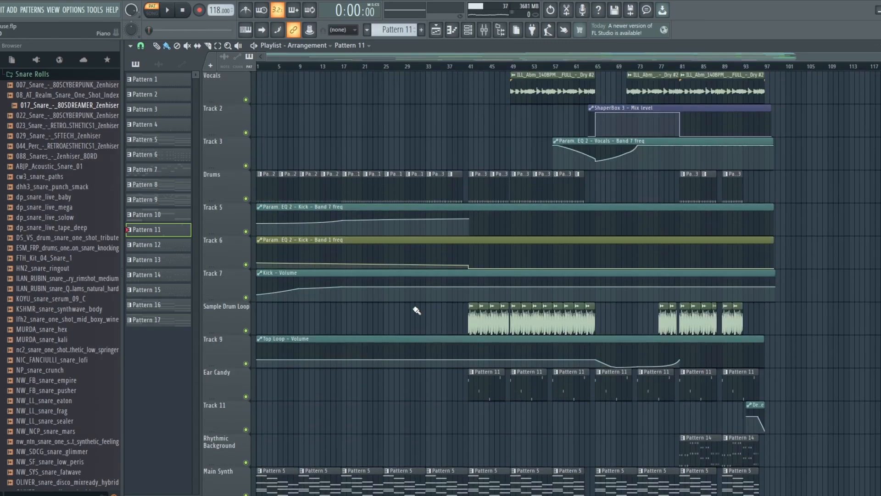
scroll(417, 311, down, 2)
scroll(425, 308, up, 2)
scroll(428, 309, down, 6)
scroll(428, 309, down, 3)
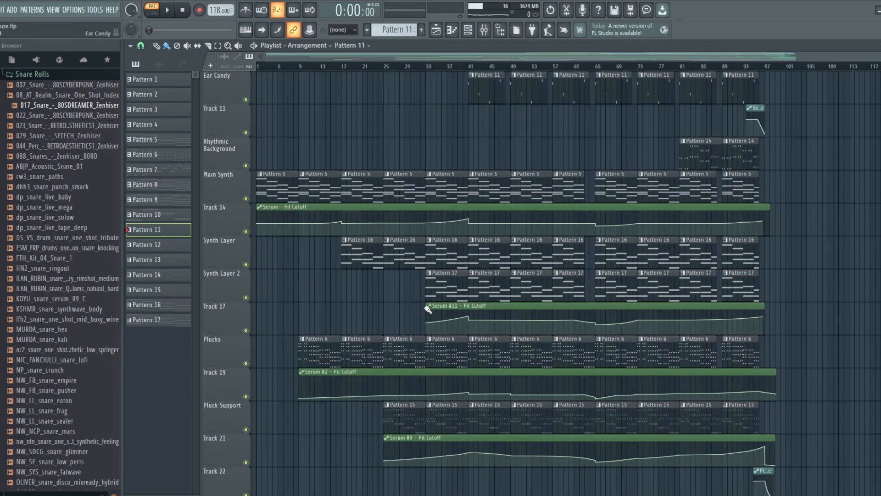
mouse_move(432, 309)
scroll(407, 141, up, 4)
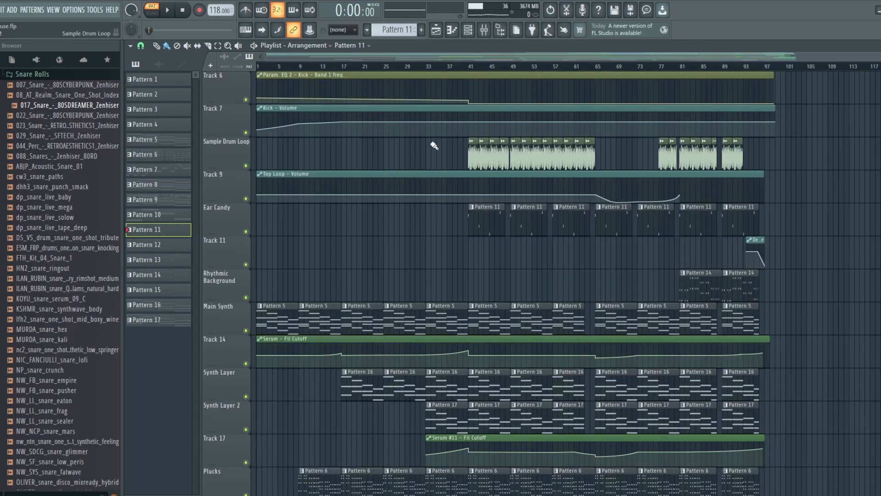
- Play the song from bar 33 in song mode, after reviewing the synth and pluck cutoff automation tracks, then stop
click(430, 69)
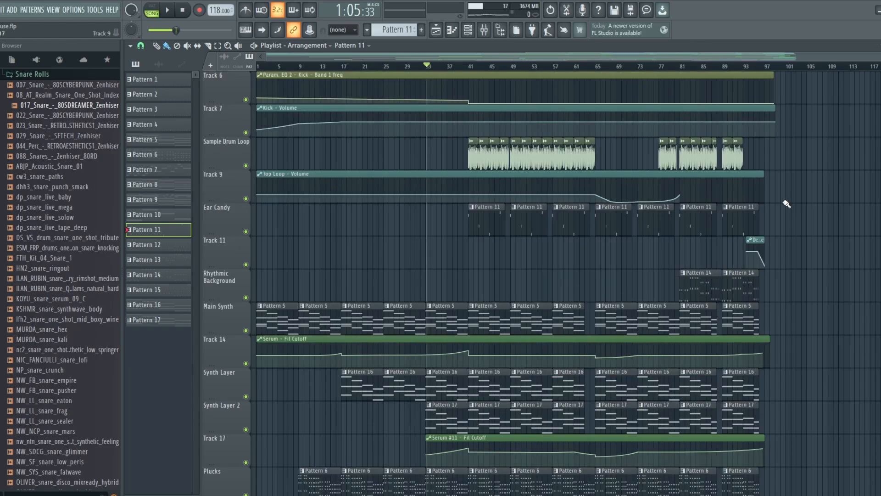
scroll(786, 207, down, 1)
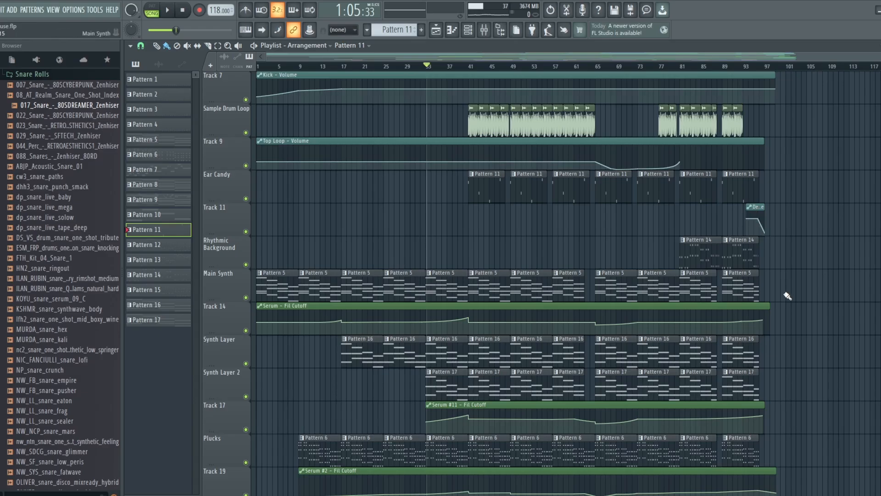
scroll(786, 303, down, 4)
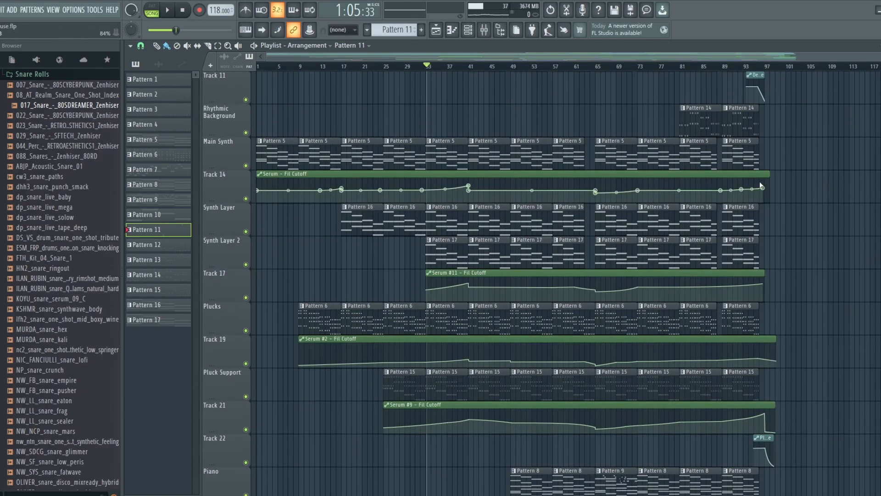
scroll(814, 199, up, 9)
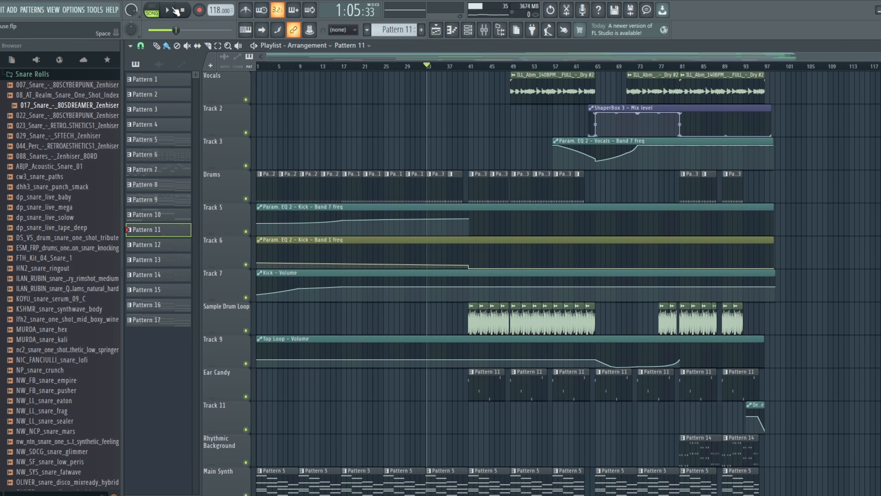
click(176, 11)
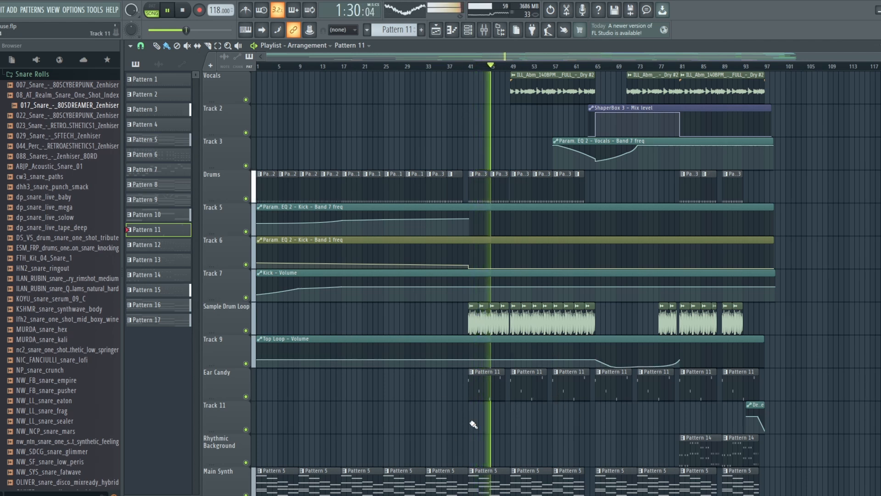
click(184, 11)
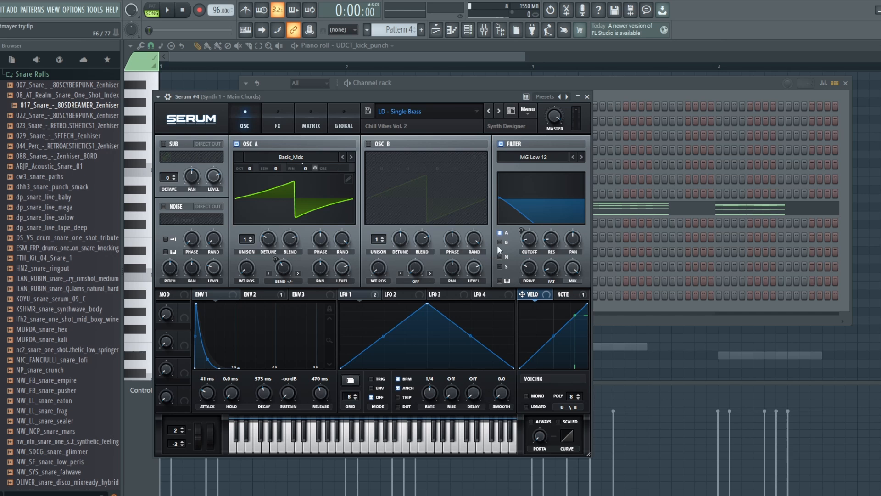
- Check the mixer effects on Synth 1 - Main Chords, and show the 96 BPM project's playlist arrangement
click(474, 38)
click(484, 32)
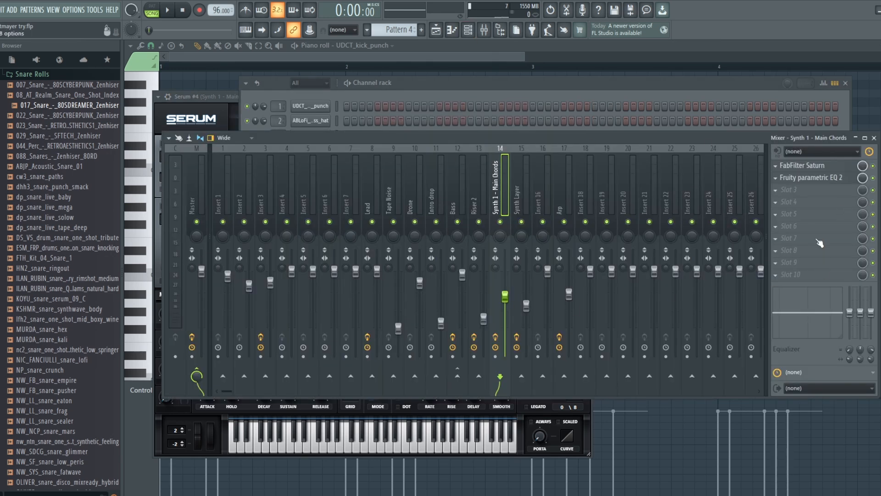
click(466, 32)
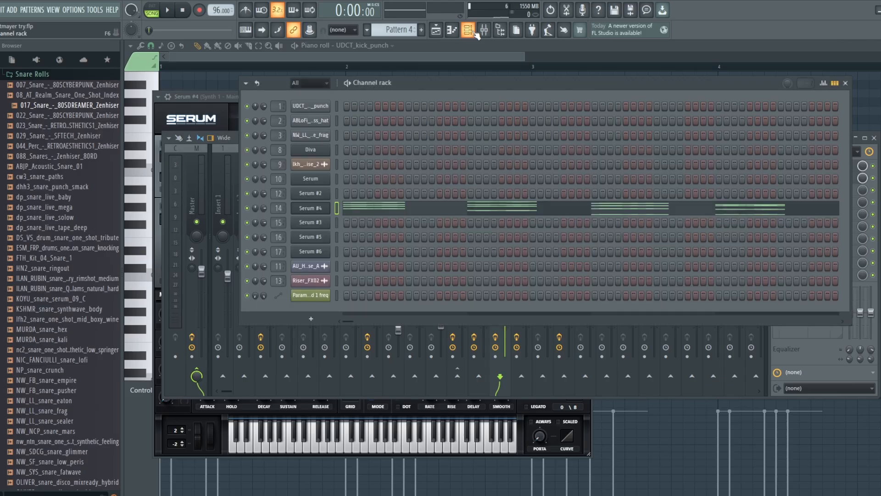
click(435, 32)
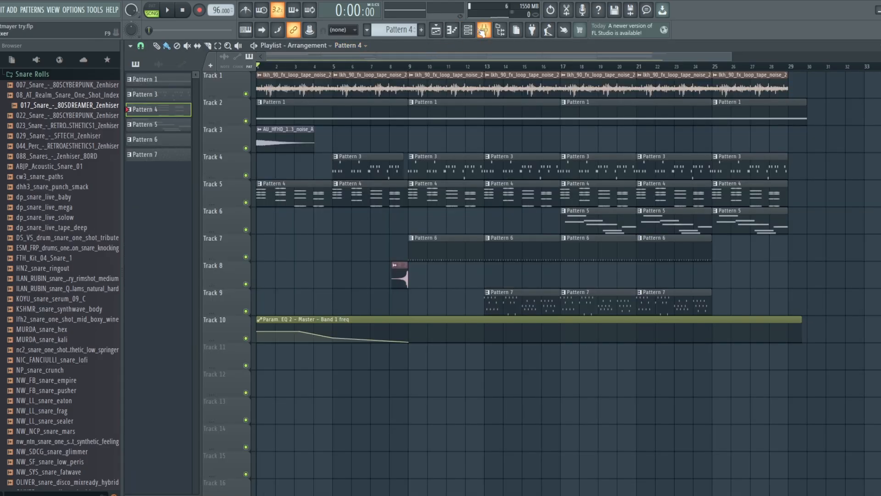
- Bring up the effects of Serum #4's Single Brass preset and play the song from the start, following it in the playlist
click(467, 30)
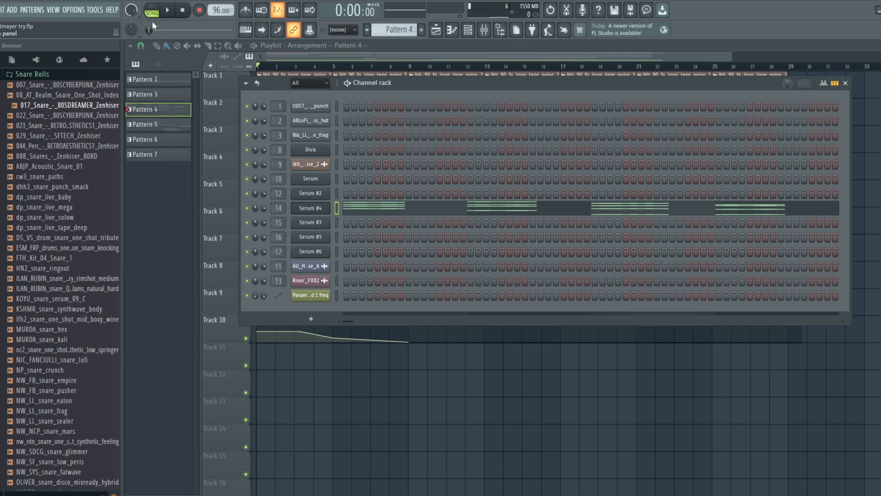
click(322, 208)
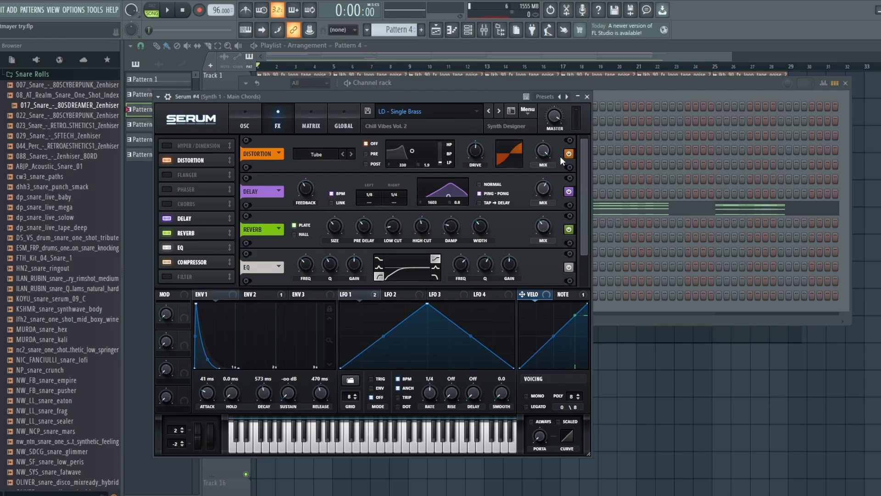
click(168, 14)
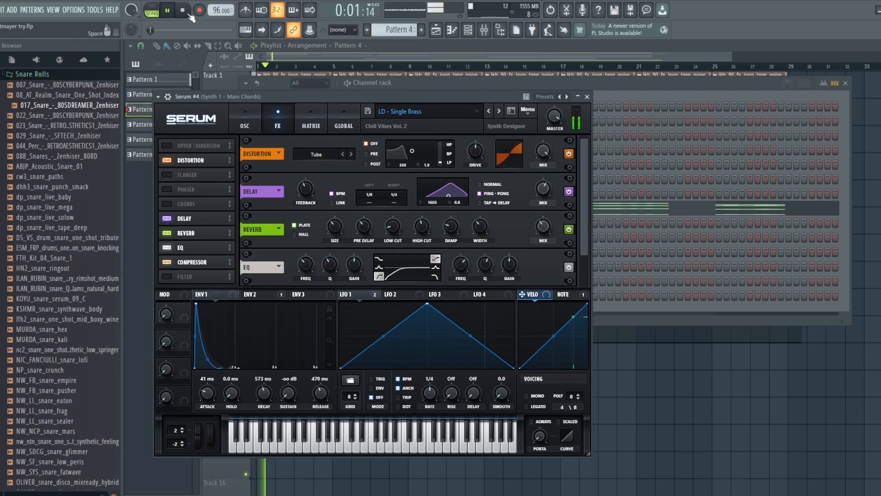
click(473, 30)
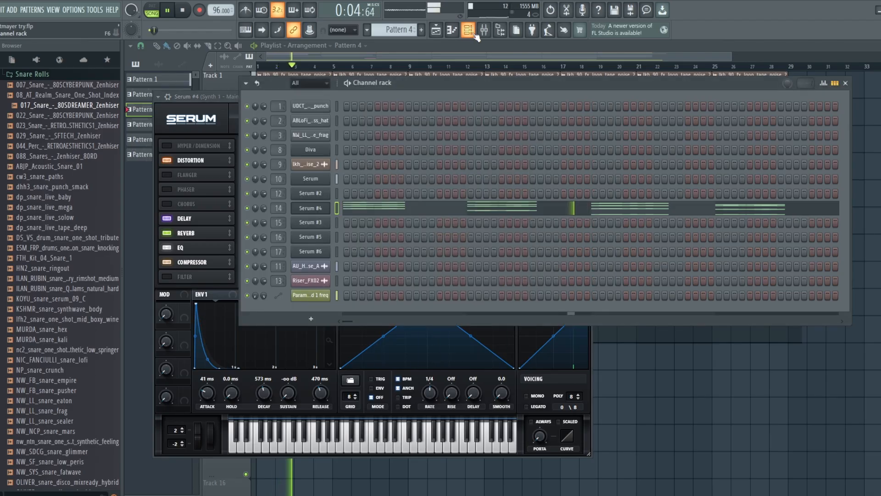
click(435, 30)
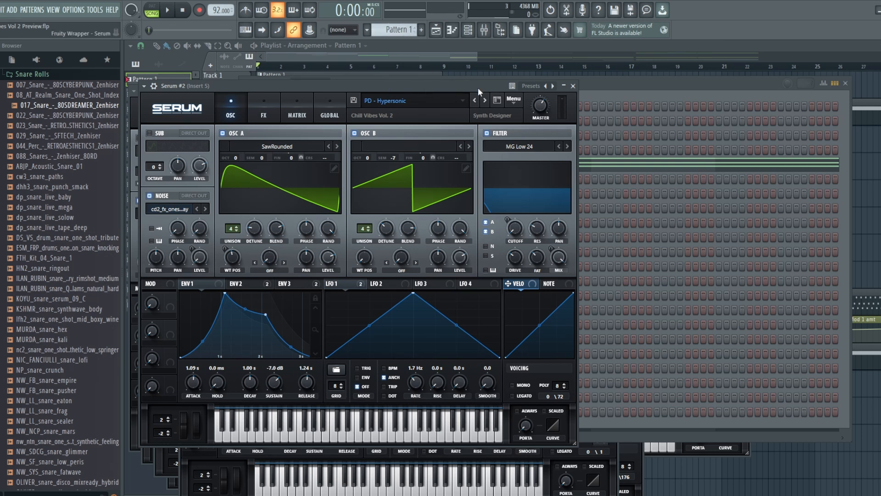
- Close Serum #2, switch to Pattern 2, and bring up Serum #3 with the PD - Lost Star preset beside the channel names
click(573, 88)
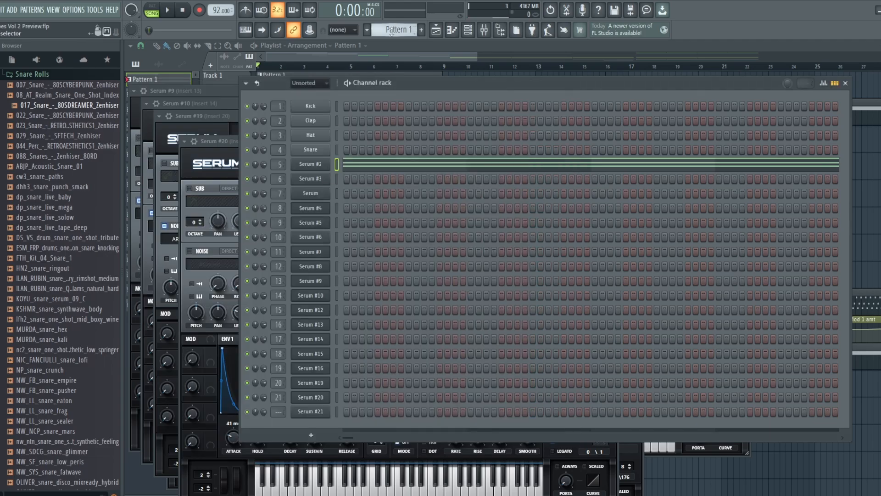
scroll(391, 31, down, 1)
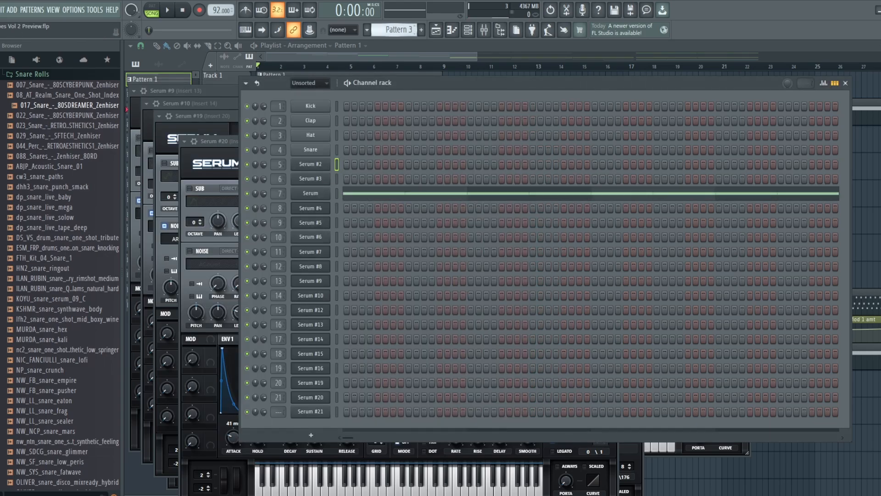
click(320, 180)
key(F7)
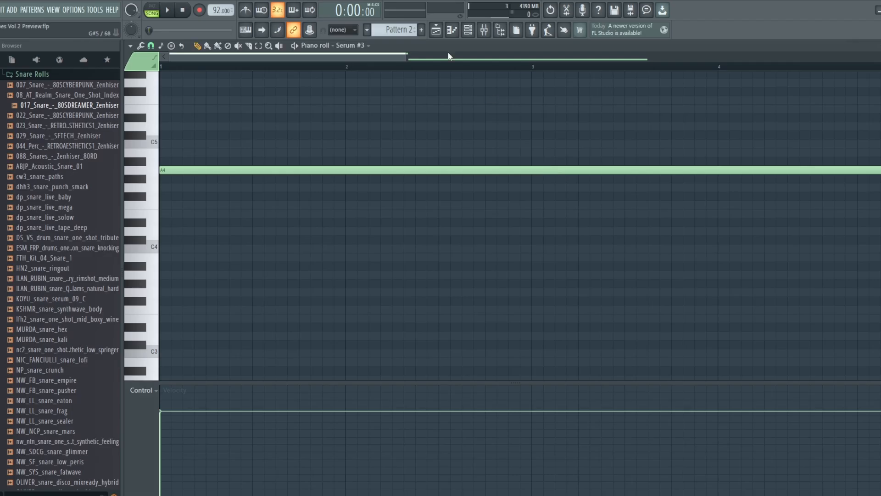
key(F7)
drag(518, 183, 514, 133)
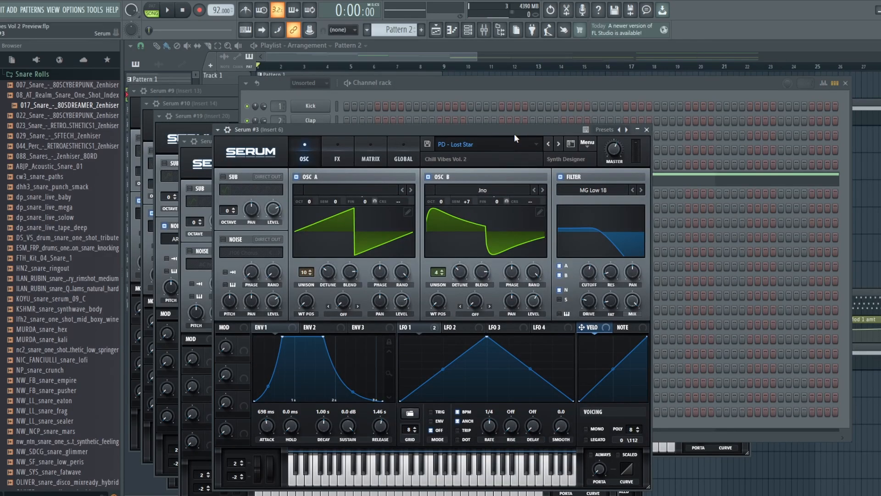
drag(514, 133, 645, 92)
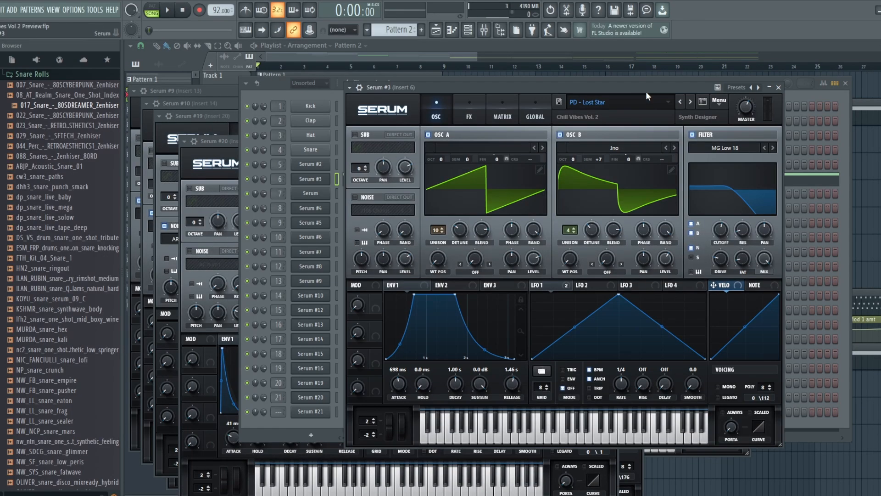
- Review envelope 1 and the effects of Serum #2's PD - Hypersonic preset while Pattern 1 plays, then close the synth and stop playback
drag(226, 144, 227, 134)
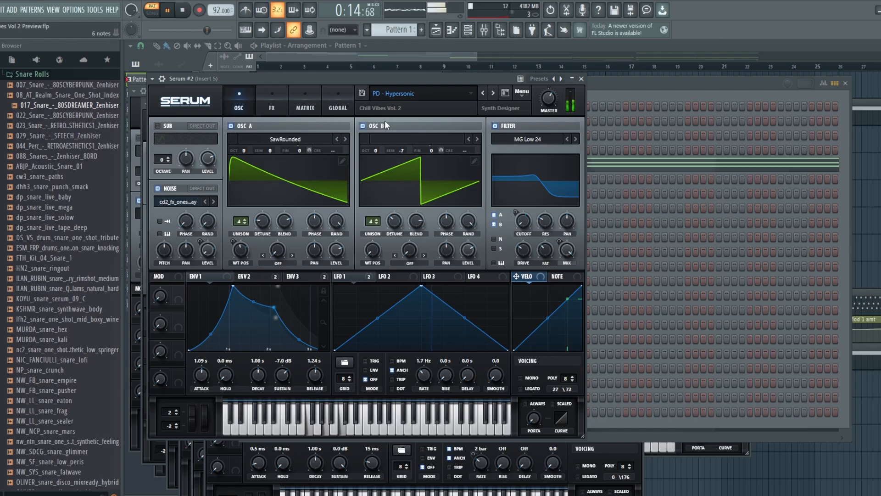
click(267, 279)
click(201, 277)
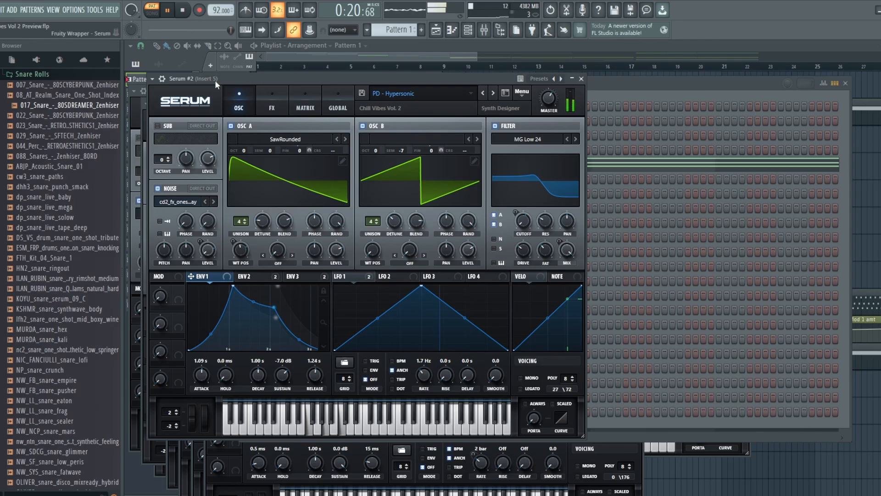
click(270, 98)
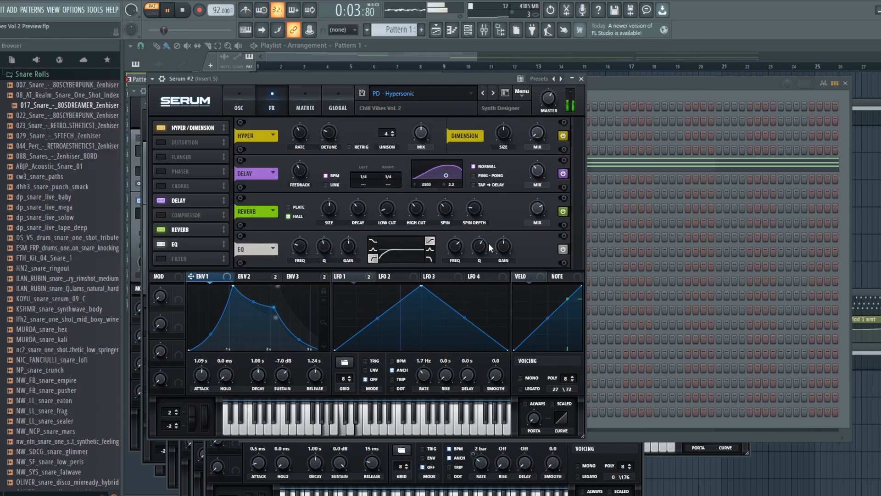
click(233, 88)
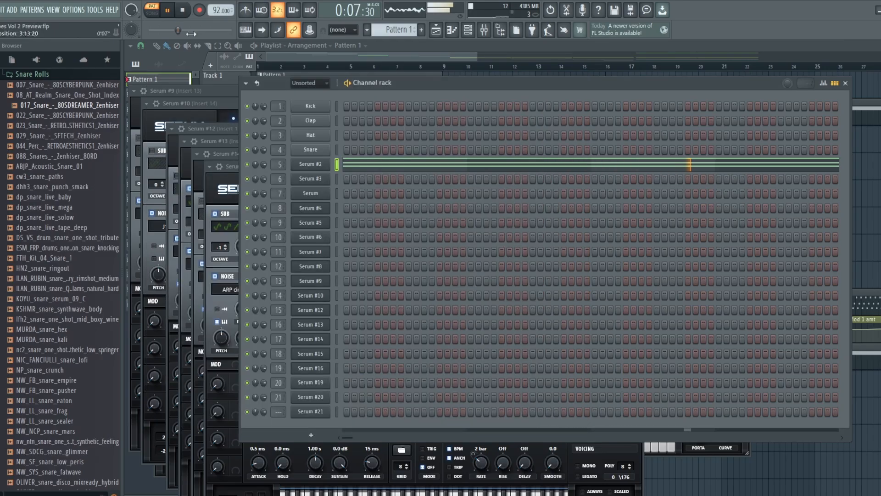
click(581, 78)
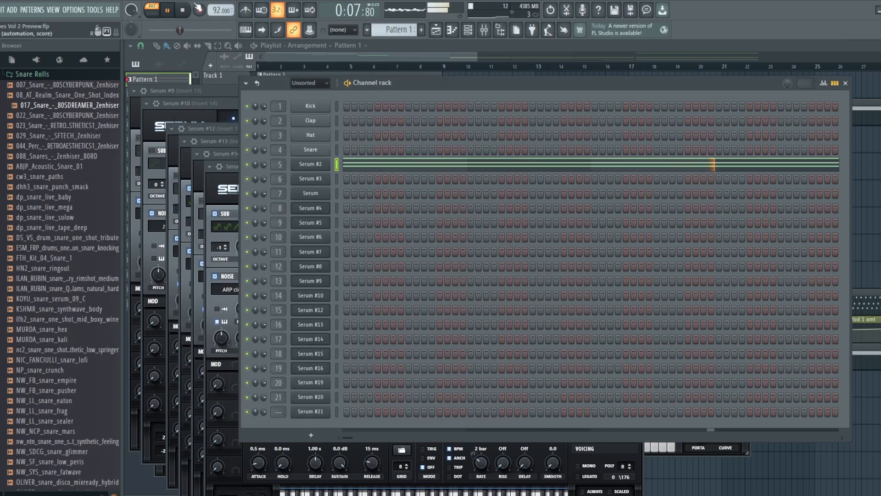
key(space)
- Bring up Serum #3's PD - Lost Star preset in Pattern 2, move its window over the channel names, and play the pattern
click(310, 179)
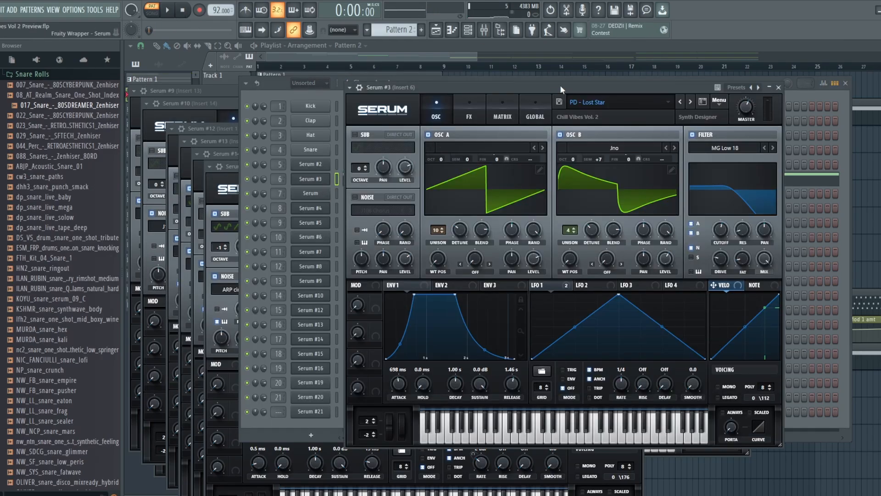
drag(560, 85, 367, 84)
click(166, 10)
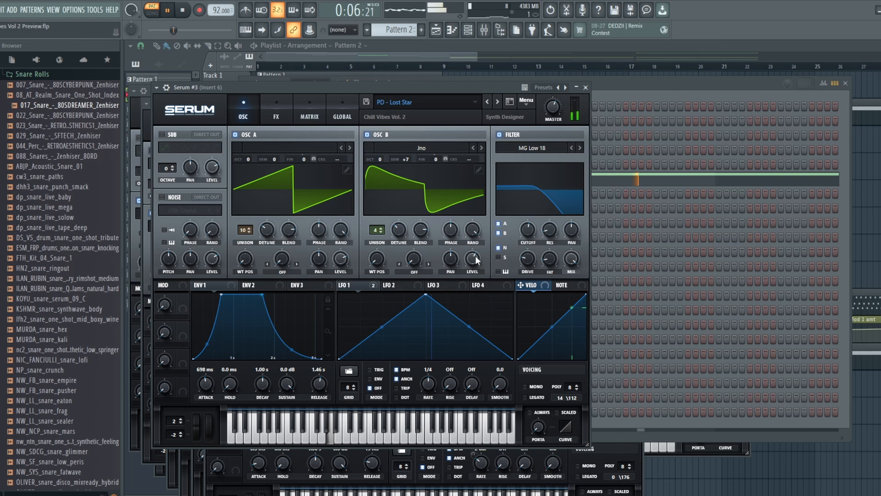
- Show the playlist arrangement in place of the channel rack, play the song from bar 1 in song mode, and stop it
click(471, 31)
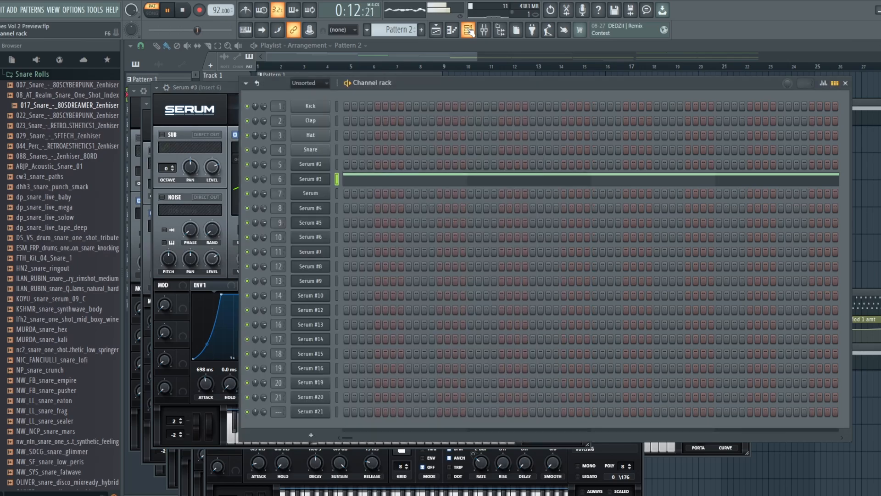
click(437, 31)
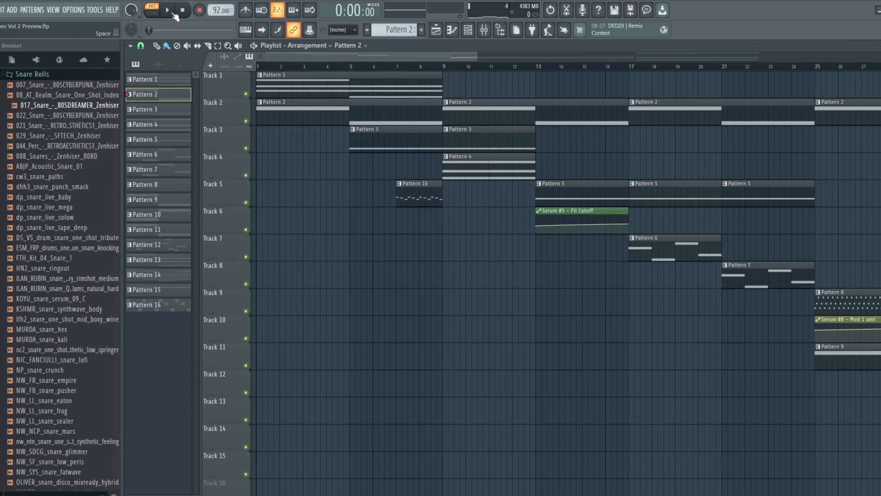
click(155, 13)
click(168, 11)
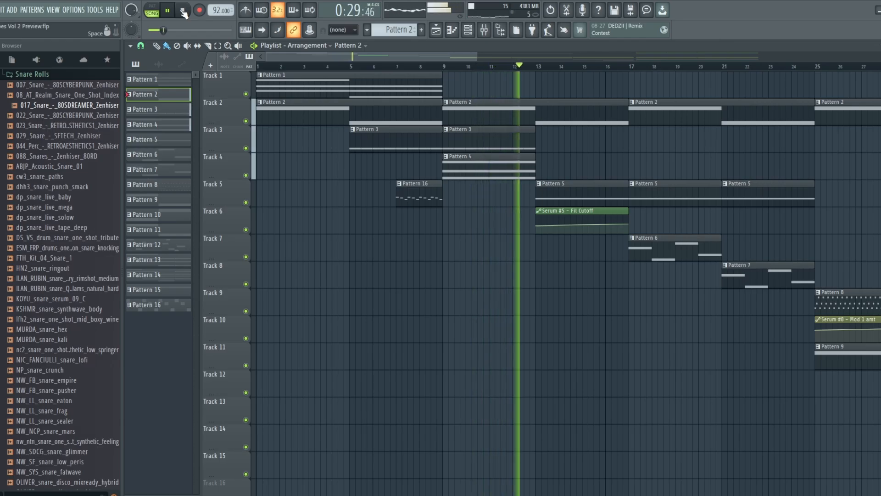
click(183, 11)
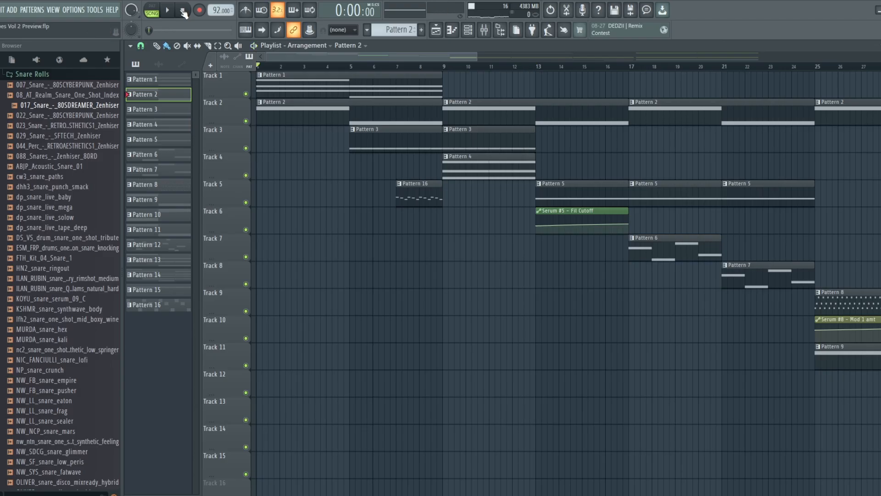